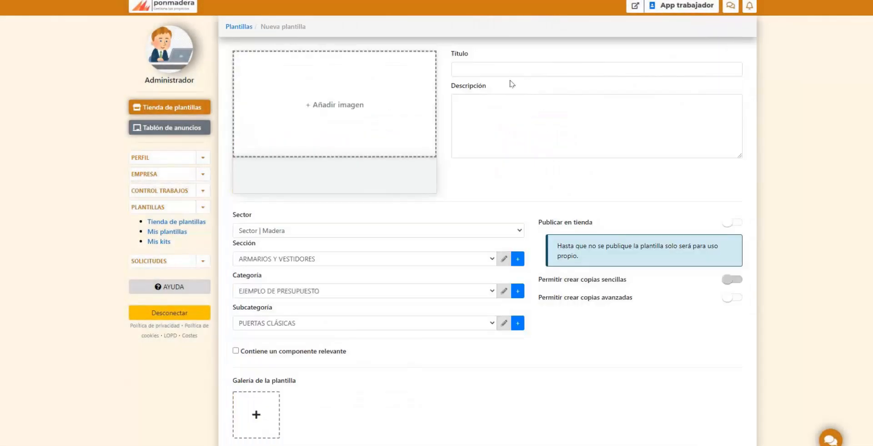
# Title the new template "MANETNIMIENTO DE MÁQUINARIA".
pyautogui.click(512, 73)
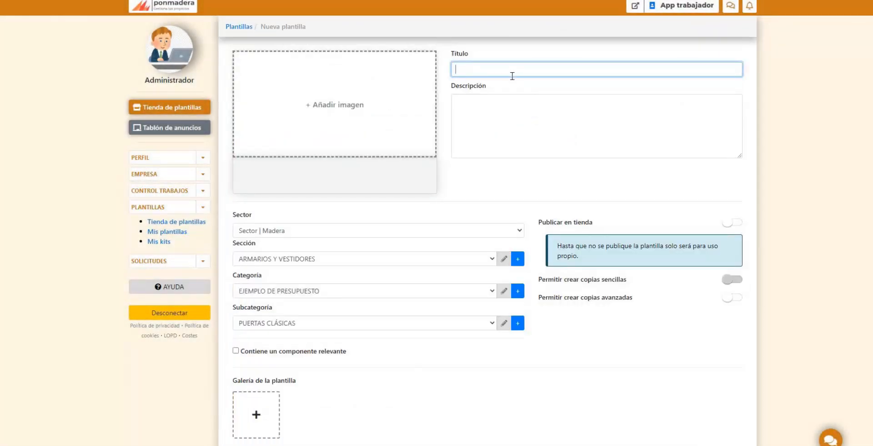
pyautogui.write('MANETNIM')
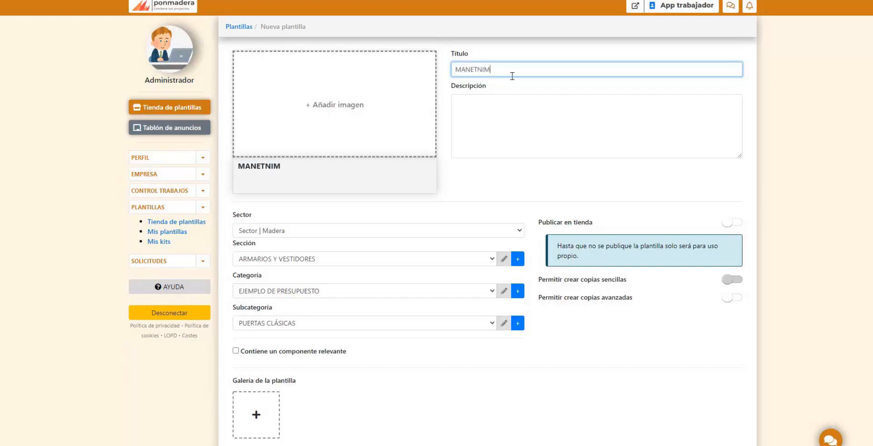
pyautogui.write('IENTO DE MÁQUIB')
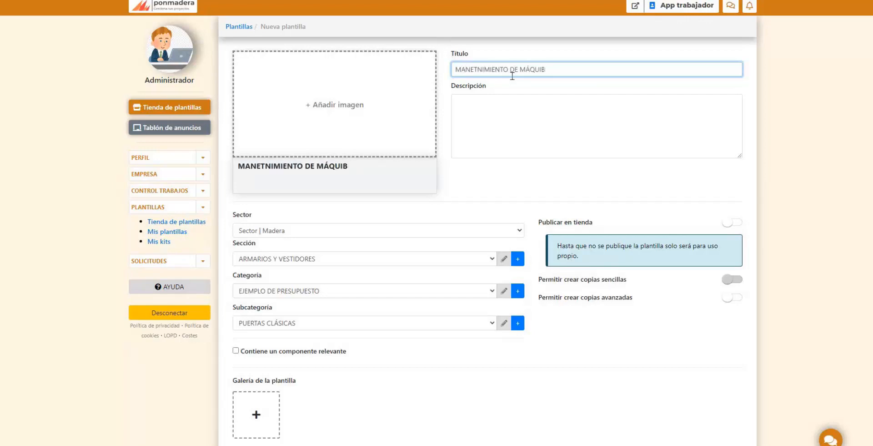
pyautogui.press('BackSpace')
pyautogui.write('NARIA')
# Review the available sector and section options for the new template.
pyautogui.click(347, 232)
pyautogui.click(347, 235)
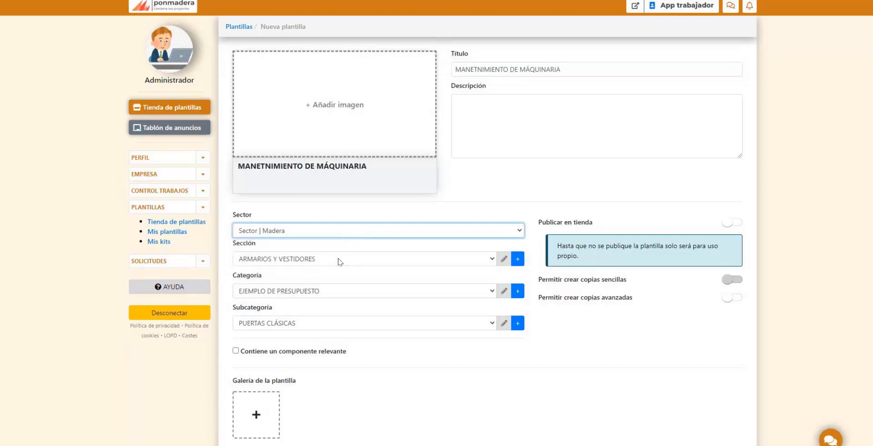
pyautogui.click(338, 259)
pyautogui.click(337, 259)
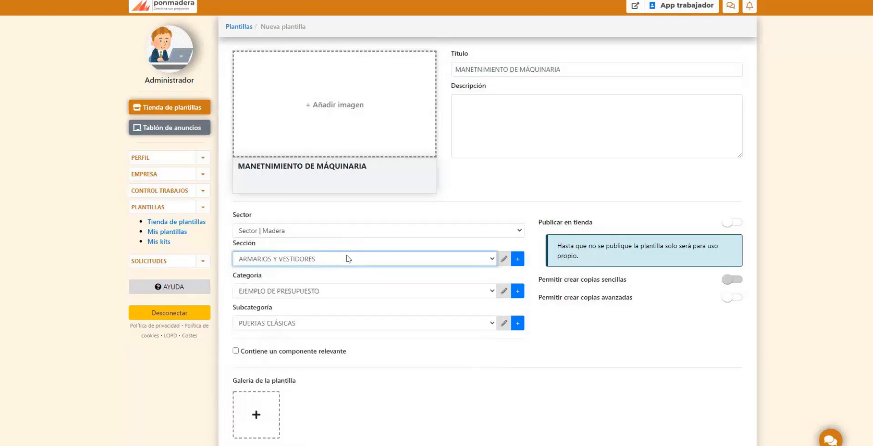
pyautogui.click(349, 261)
pyautogui.scroll(-4, 350, 323)
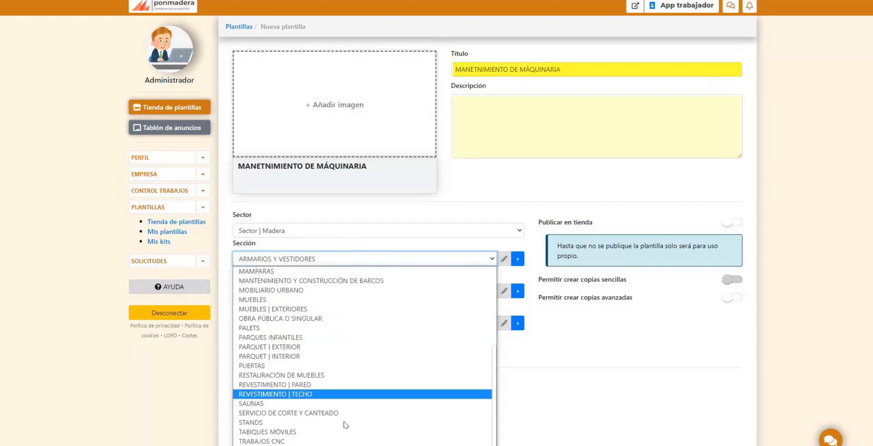
pyautogui.scroll(4, 350, 353)
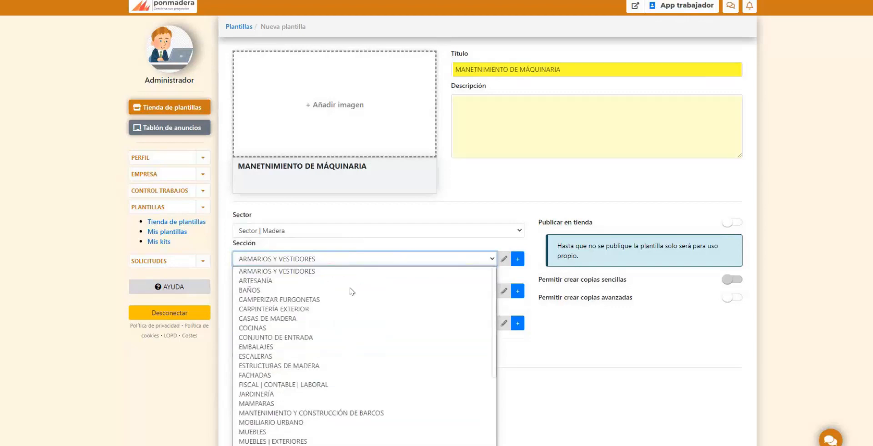
pyautogui.click(371, 257)
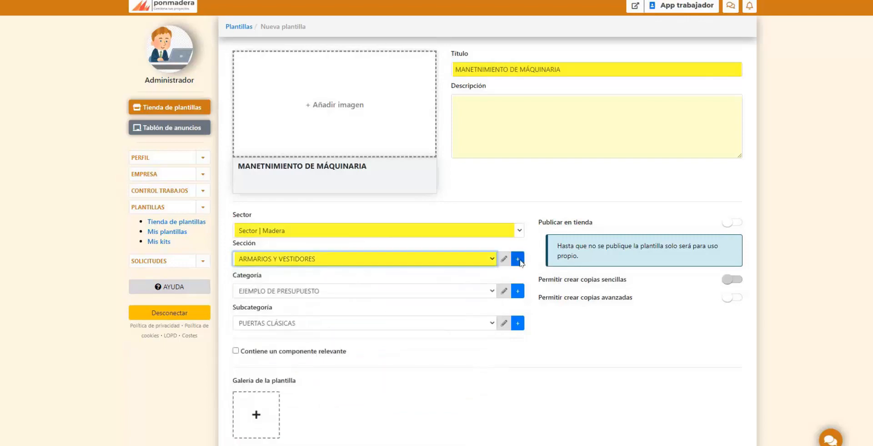
# Add a new section named MANTENIMIENTO to the template's classification.
pyautogui.click(519, 260)
pyautogui.click(414, 71)
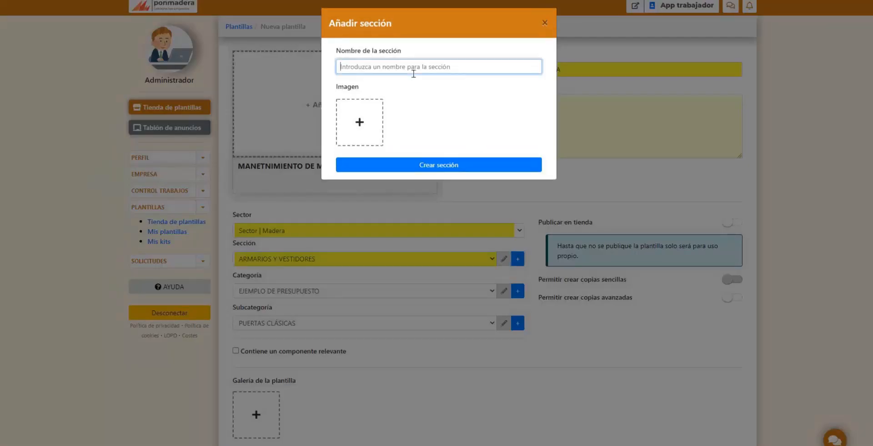
pyautogui.write('ME')
pyautogui.click(421, 166)
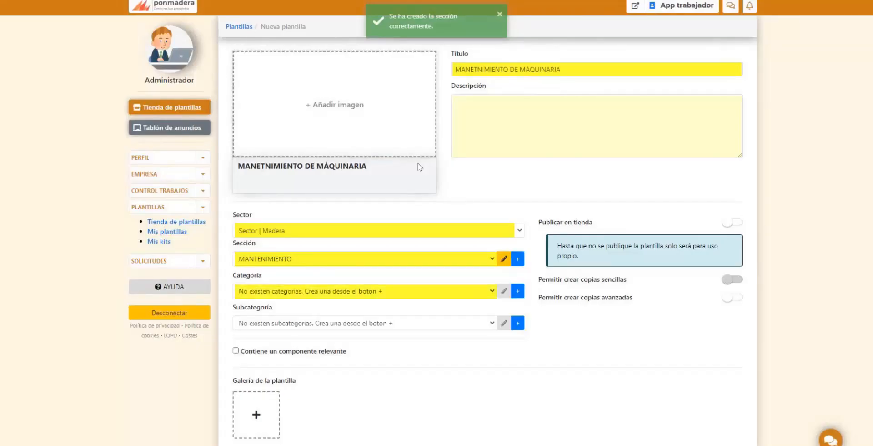
# Add a new category named MAQUINARIA under the MANTENIMIENTO section.
pyautogui.click(517, 291)
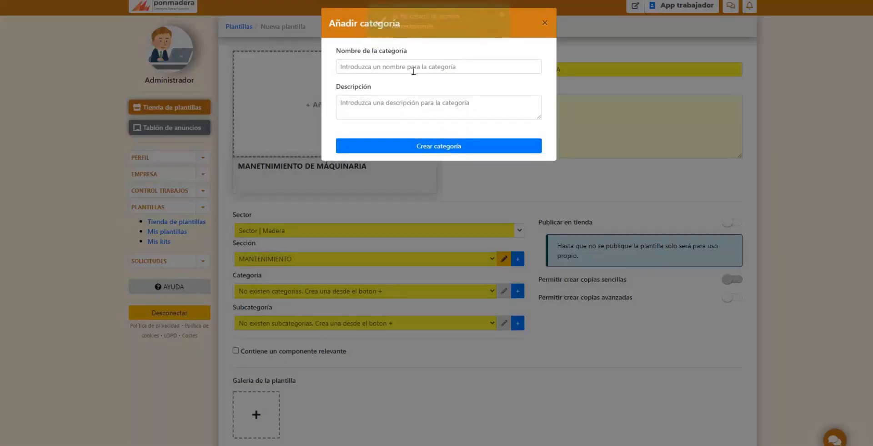
pyautogui.click(414, 68)
pyautogui.write('MAQUINARIA')
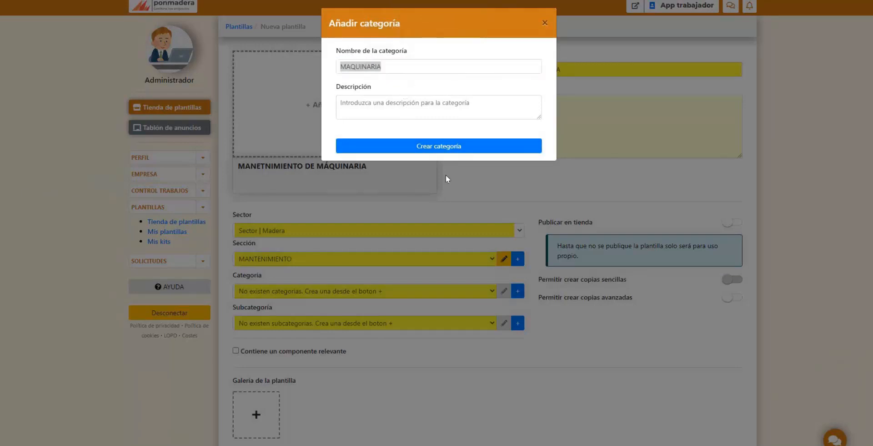
pyautogui.click(449, 148)
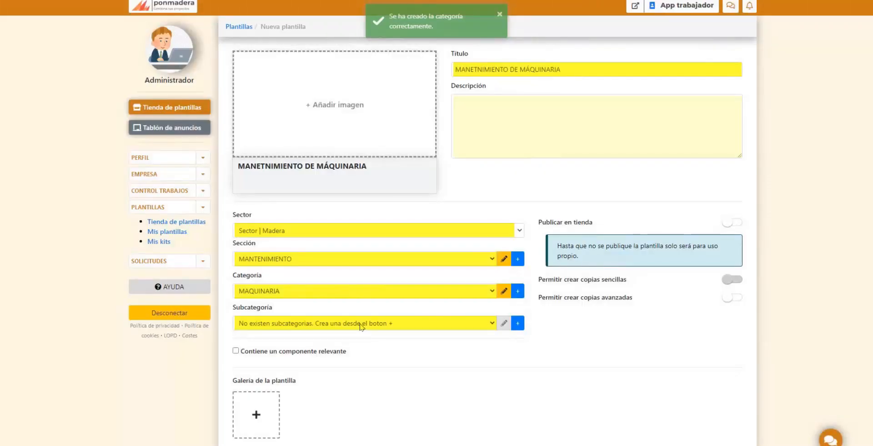
# Add the maintenance worker illustration as the template's image, enlarging the crop to the picture's full height and centring it on the figure.
pyautogui.scroll(-1, 311, 324)
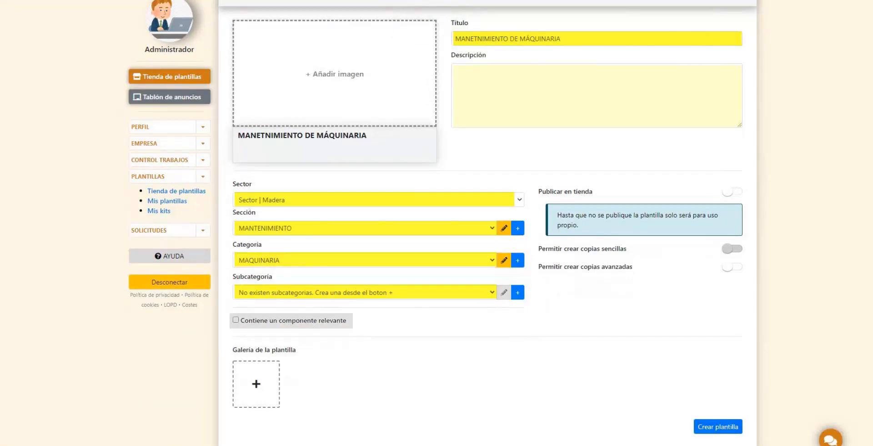
pyautogui.click(342, 78)
pyautogui.moveTo(464, 109); pyautogui.dragTo(464, 96)
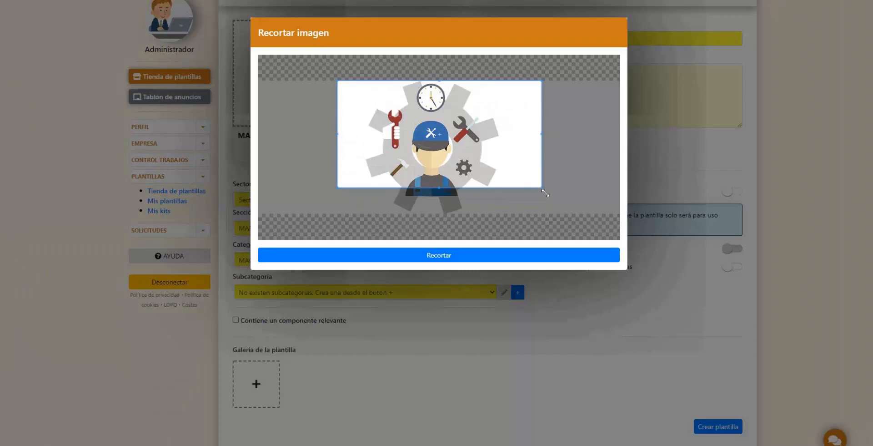
pyautogui.moveTo(542, 189); pyautogui.dragTo(604, 223)
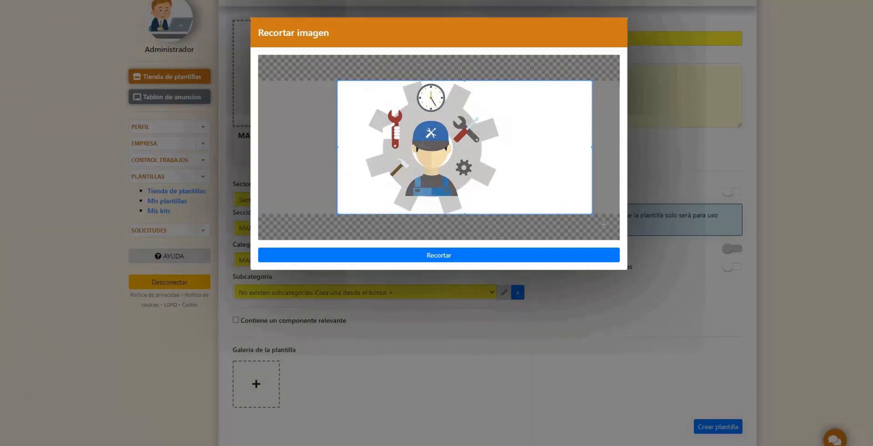
pyautogui.moveTo(550, 187); pyautogui.dragTo(524, 186)
pyautogui.click(478, 254)
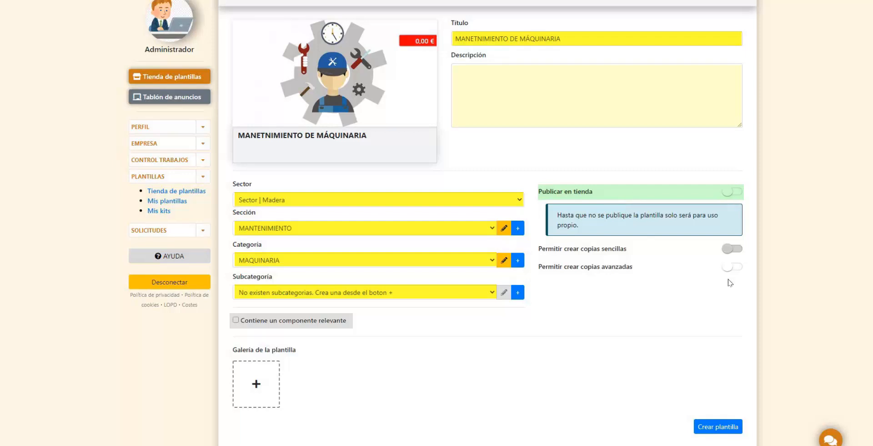
# Create the template and open it for editing.
pyautogui.click(717, 424)
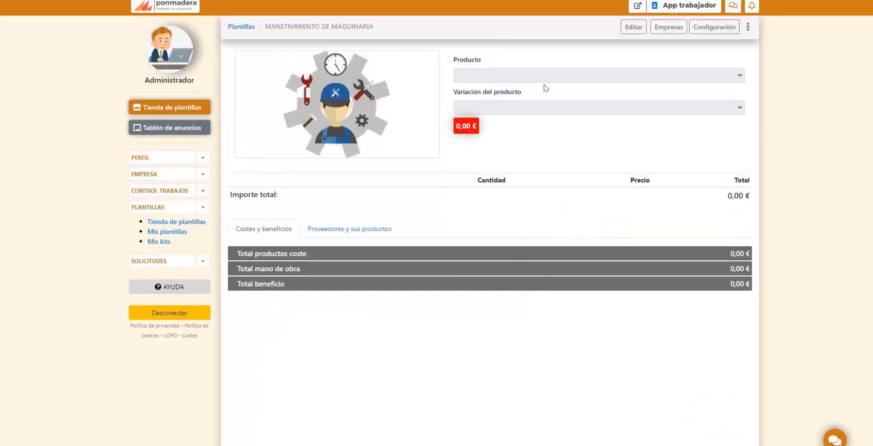
pyautogui.click(574, 279)
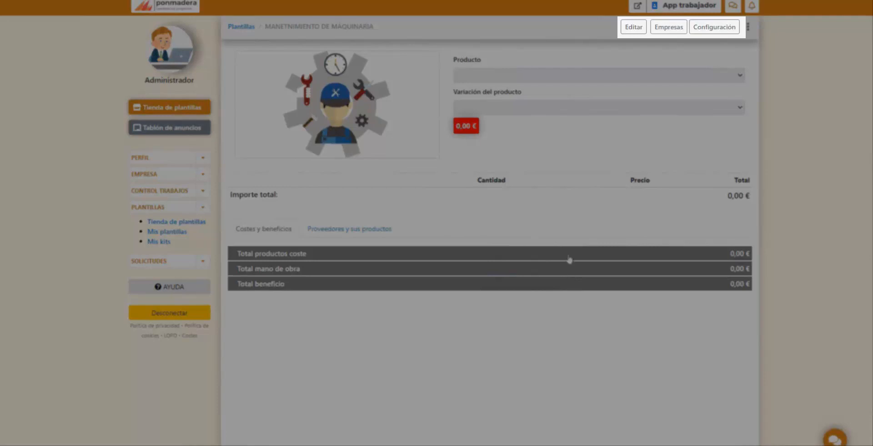
pyautogui.click(634, 27)
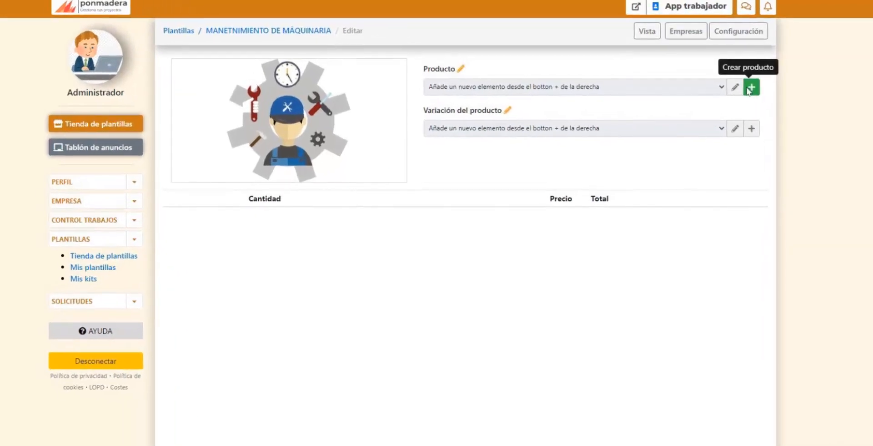
# Create a product named MANTENIMIENTO MAQUINARIA in the template.
pyautogui.click(738, 75)
pyautogui.click(416, 84)
pyautogui.write('M')
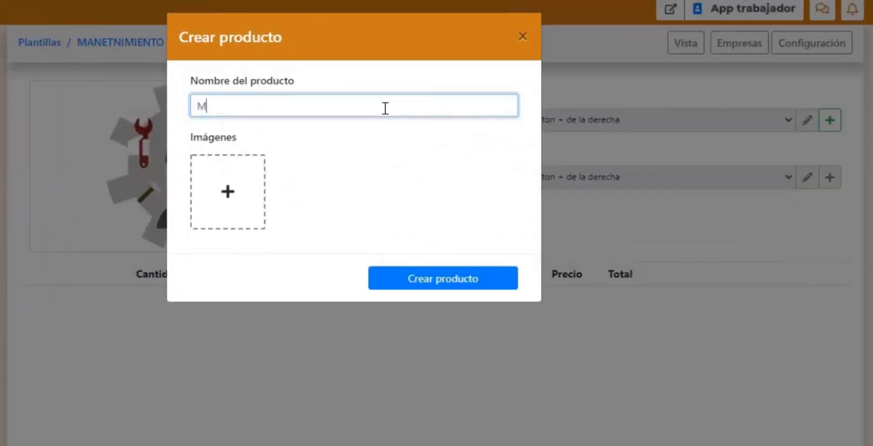
pyautogui.write('ANTENIMIENTO ')
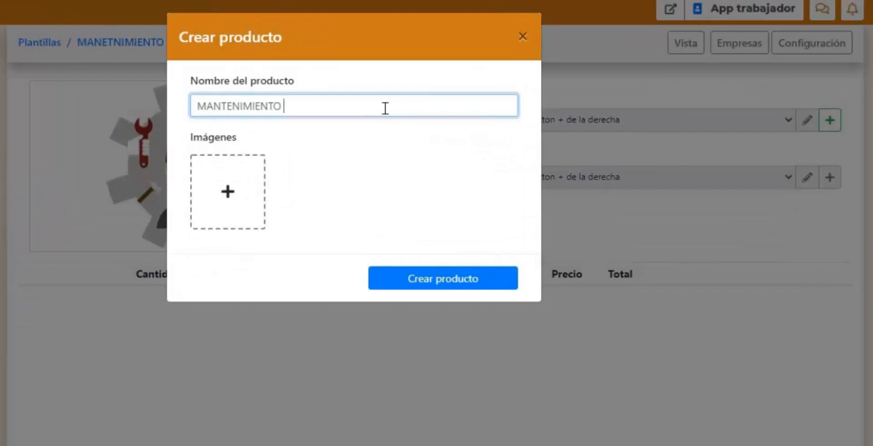
pyautogui.write('MÁQUINAS G')
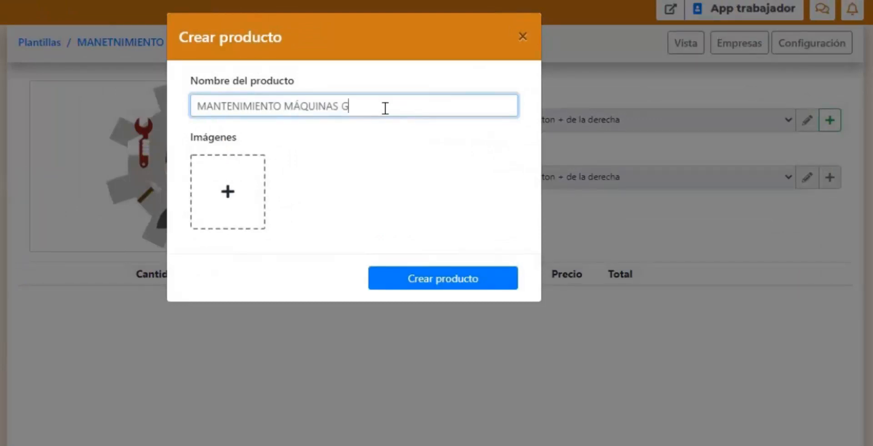
pyautogui.press('BackSpace')
pyautogui.press('BackSpace')
pyautogui.press('BackSpace')
pyautogui.write('RIA')
pyautogui.press('Left')
pyautogui.press('Left')
pyautogui.press('Left')
pyautogui.press('Left')
pyautogui.press('Left')
pyautogui.press('Left')
pyautogui.press('Left')
pyautogui.press('Left')
pyautogui.press('BackSpace')
pyautogui.write('A')
pyautogui.click(435, 277)
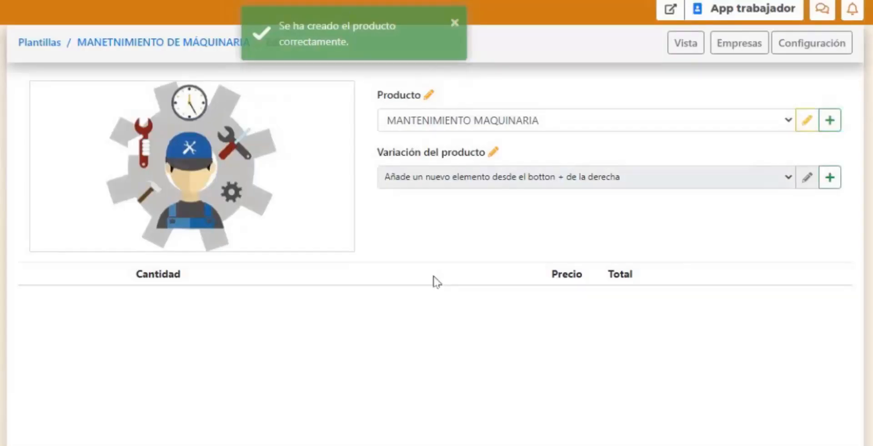
# Create a product variation named CNC for MANTENIMIENTO MAQUINARIA.
pyautogui.click(830, 177)
pyautogui.click(386, 114)
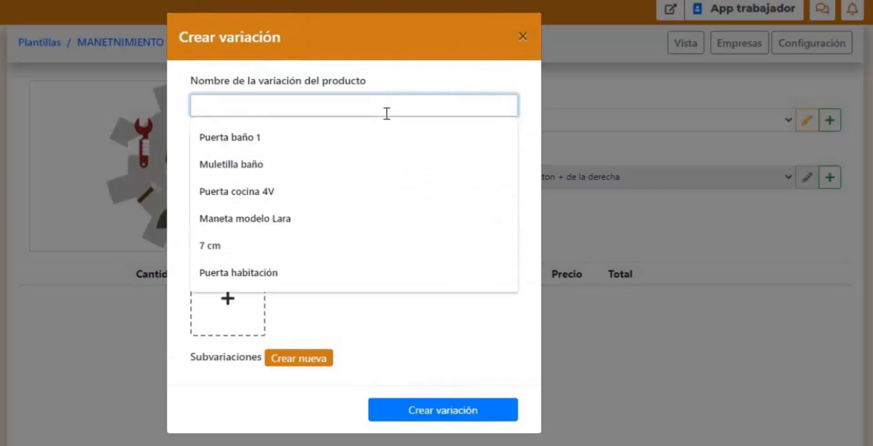
pyautogui.write('CNC')
pyautogui.click(370, 145)
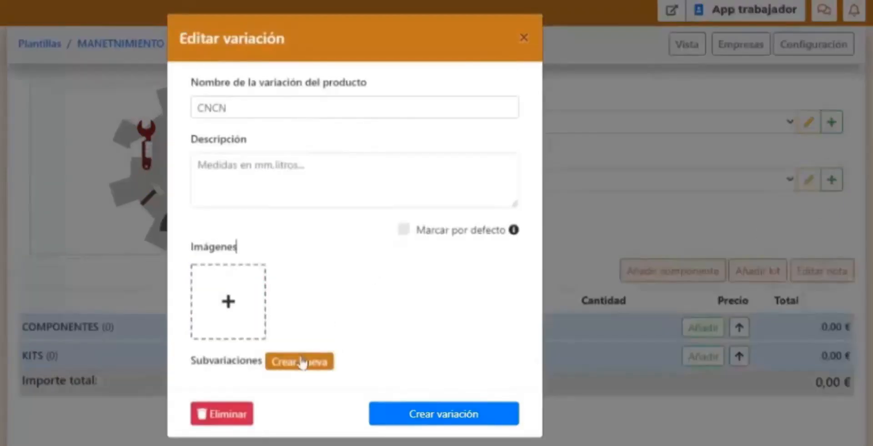
# Create a subvariation named SEMANAL from the CNC variation's settings.
pyautogui.click(298, 359)
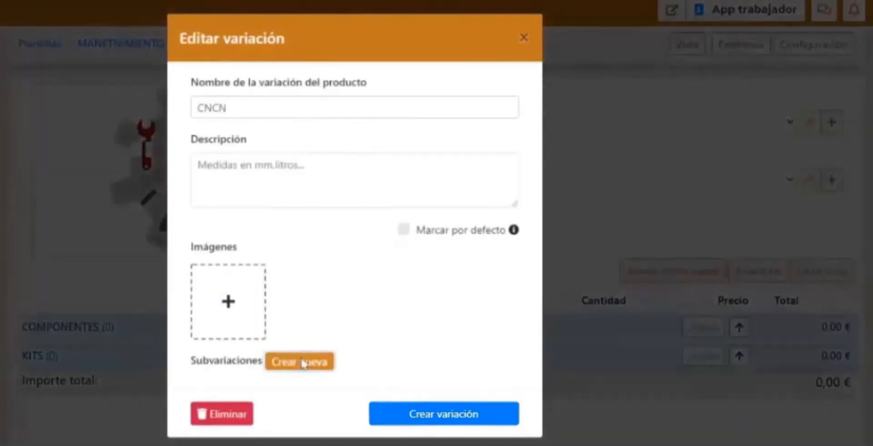
pyautogui.click(325, 108)
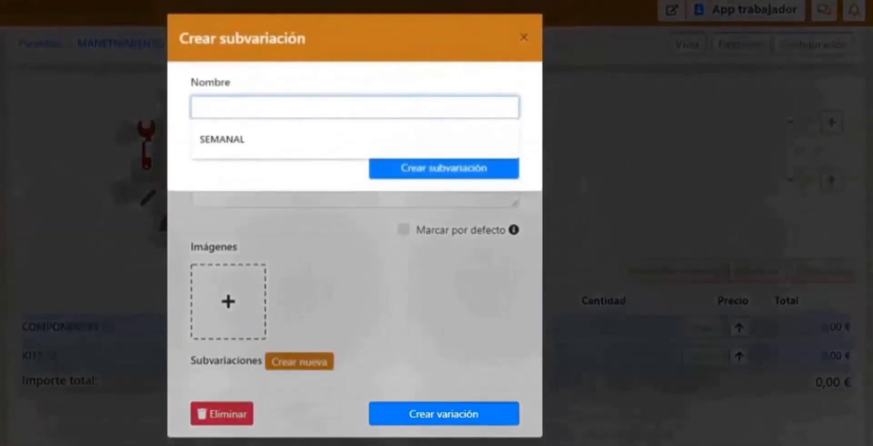
pyautogui.click(306, 145)
pyautogui.click(408, 172)
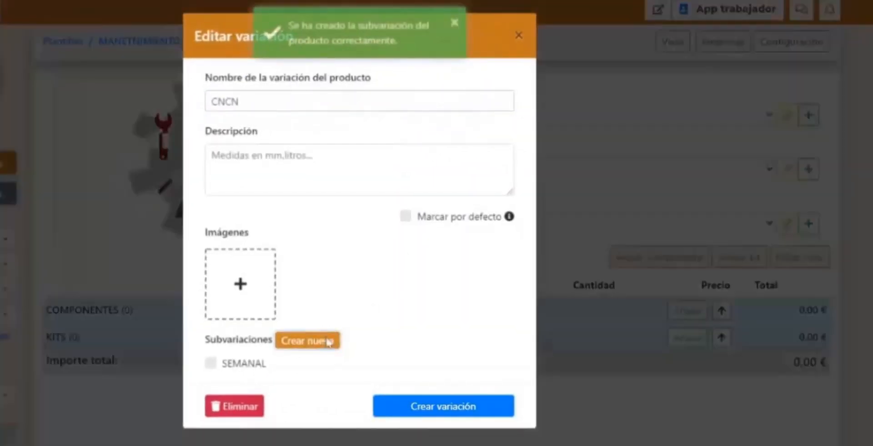
# Create a second subvariation named MENSUAL and save the CNC variation.
pyautogui.click(326, 341)
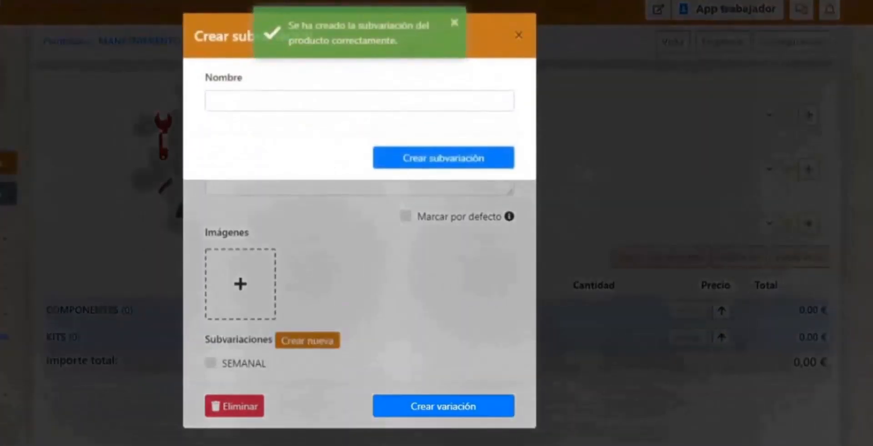
pyautogui.click(327, 102)
pyautogui.write('MENSUAL')
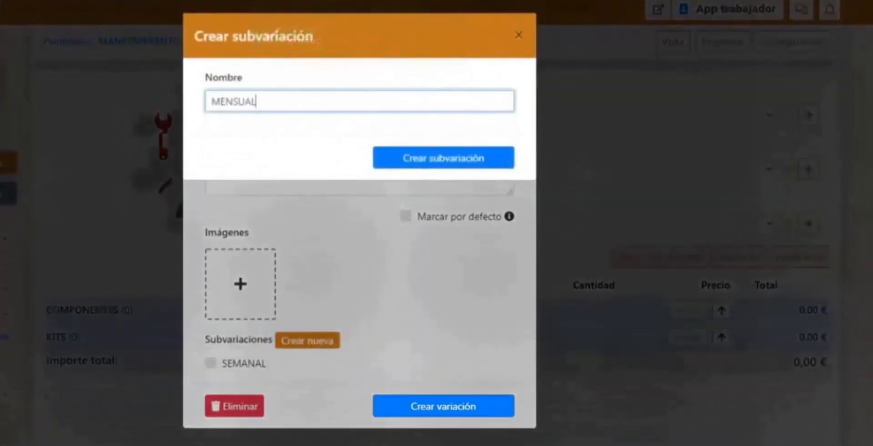
pyautogui.click(423, 159)
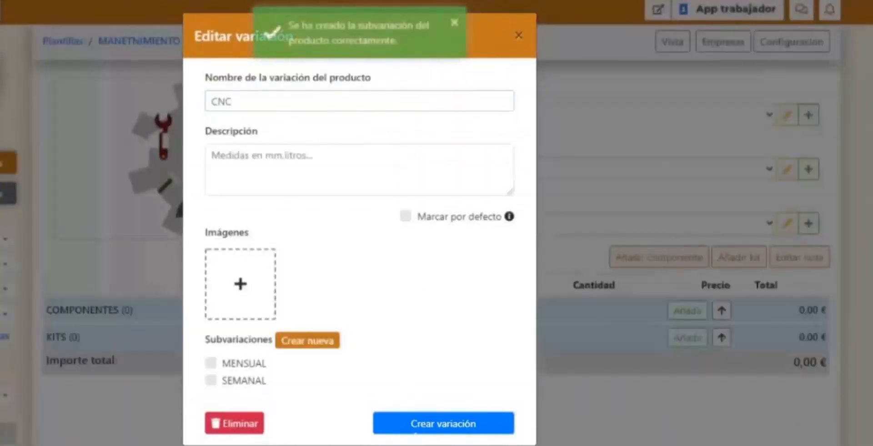
pyautogui.click(431, 423)
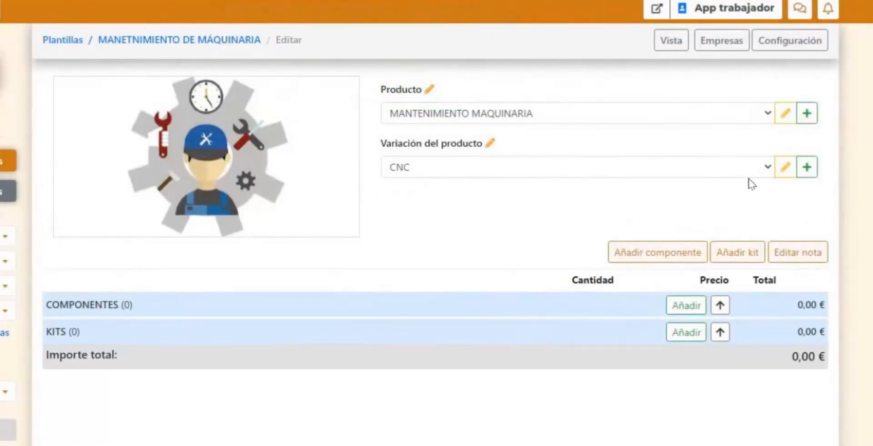
# Enable the MENSUAL and SEMANAL subvariations for the CNC variation, save it and check the subvariation choices.
pyautogui.click(788, 174)
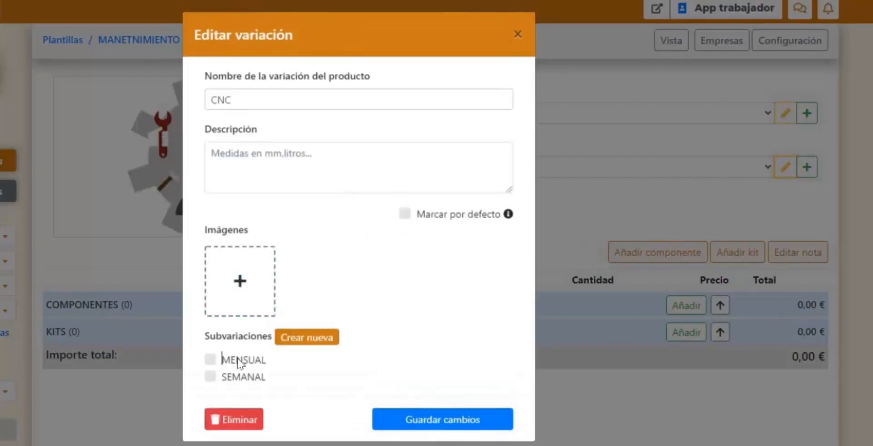
pyautogui.click(237, 362)
pyautogui.click(241, 379)
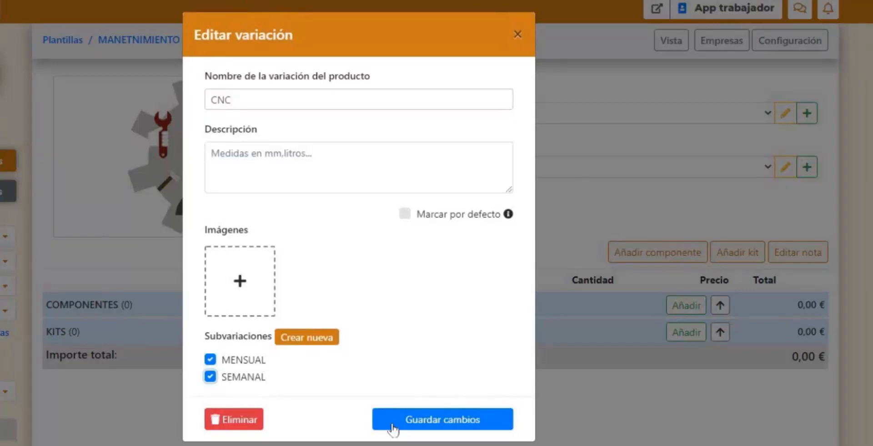
pyautogui.click(436, 424)
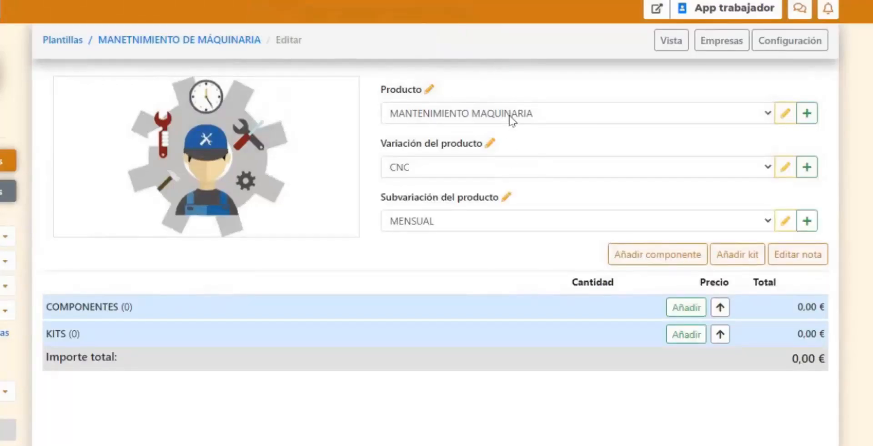
pyautogui.click(440, 221)
pyautogui.click(439, 257)
# Rename the template's product field label to TIPO MANTENIMIENTO.
pyautogui.click(430, 89)
pyautogui.hotkey('ctrl', 'a')
pyautogui.press('BackSpace')
pyautogui.write('TIPO')
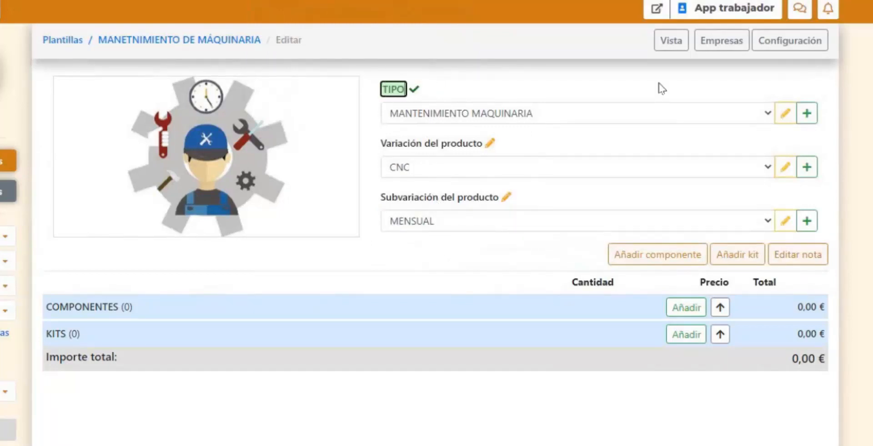
pyautogui.write(' MANTENIMIENTO')
pyautogui.click(497, 89)
# Rename the product variation field label to MAQUINA O HERRAMIENTA.
pyautogui.click(490, 143)
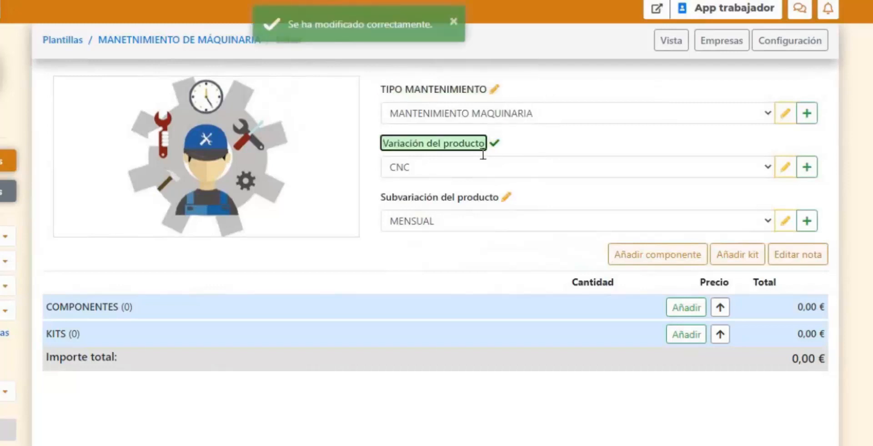
pyautogui.hotkey('ctrl', 'a')
pyautogui.write('MAQUINA O HERRAMIENTA')
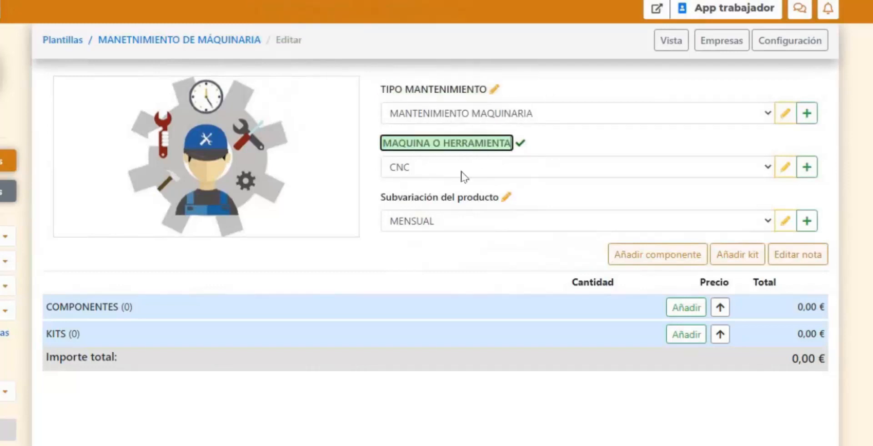
pyautogui.click(521, 144)
# Rename the product subvariation field label to PERIODO.
pyautogui.click(506, 197)
pyautogui.hotkey('ctrl', 'a')
pyautogui.write('PERIODO')
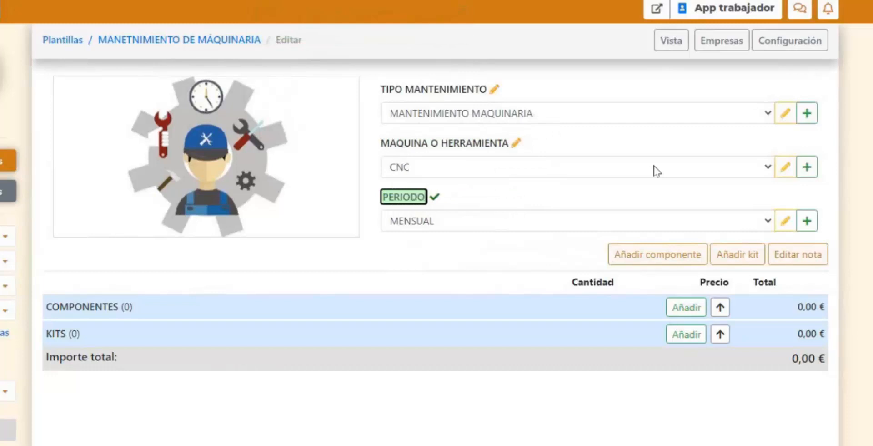
pyautogui.click(434, 197)
# Extend the machine or tool field label to MAQUINA, HERRAMIENTA O VEHÍCULO.
pyautogui.click(515, 143)
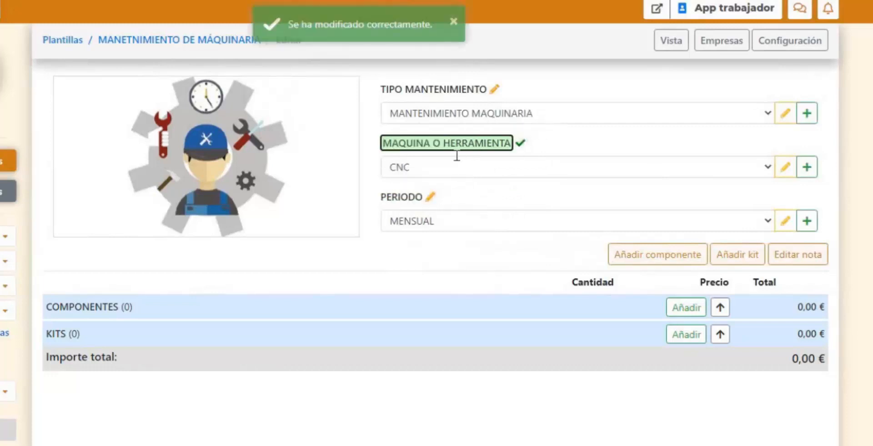
pyautogui.press('BackSpace')
pyautogui.write(',')
pyautogui.press('End')
pyautogui.write('O VE')
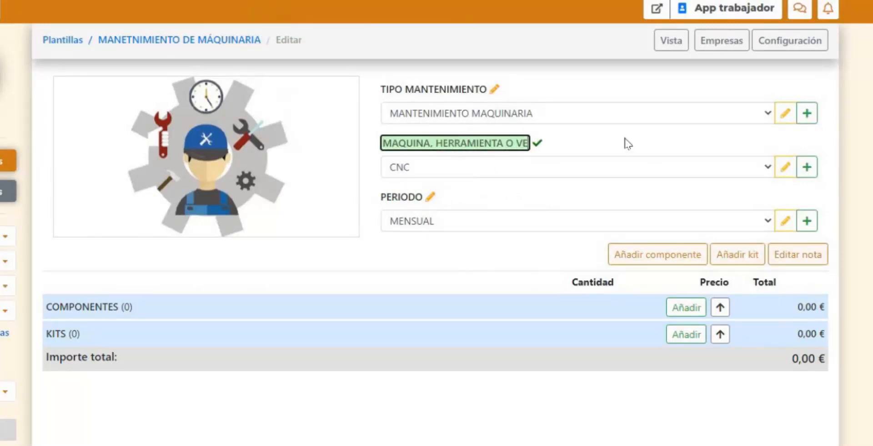
pyautogui.write('HÍCULO')
pyautogui.click(575, 144)
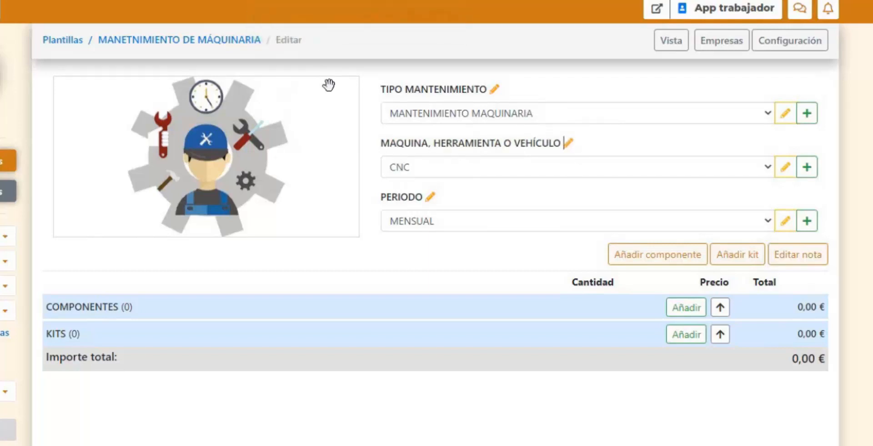
# Add a photo of the ECO-MASTER 7120 machine to the CNC variation, cropped to the machine's main body, and save the variation.
pyautogui.click(785, 167)
pyautogui.click(239, 281)
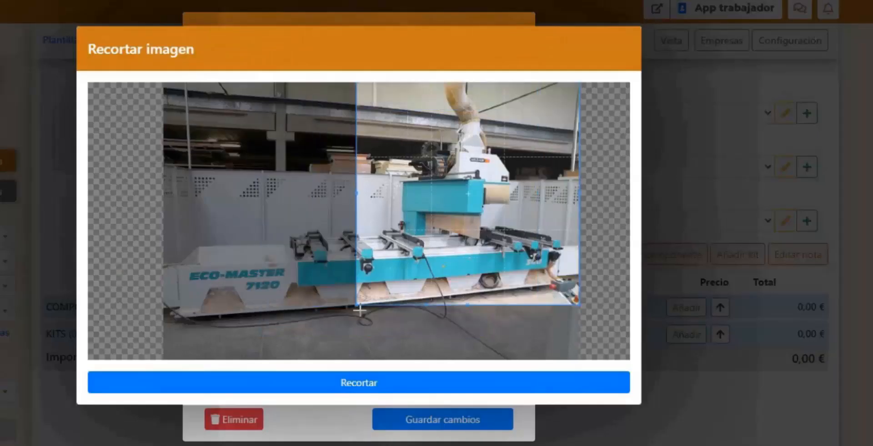
pyautogui.moveTo(463, 241); pyautogui.dragTo(431, 241)
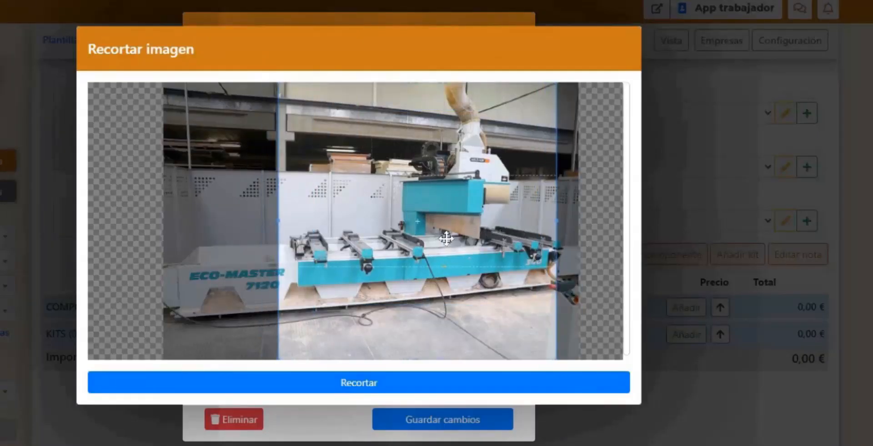
pyautogui.click(405, 384)
pyautogui.click(452, 419)
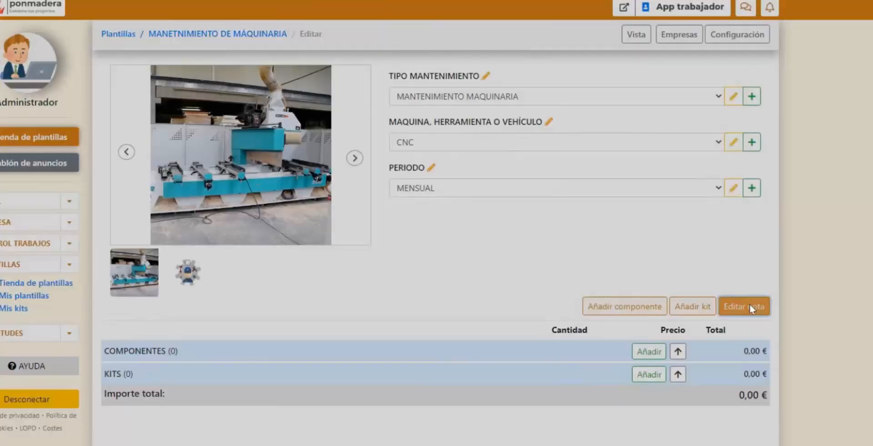
# Save separate CNC maintenance notes for MENSUAL and SEMANAL, each with instructions, Tiempo: 1 hora and the lubricants list.
pyautogui.click(756, 306)
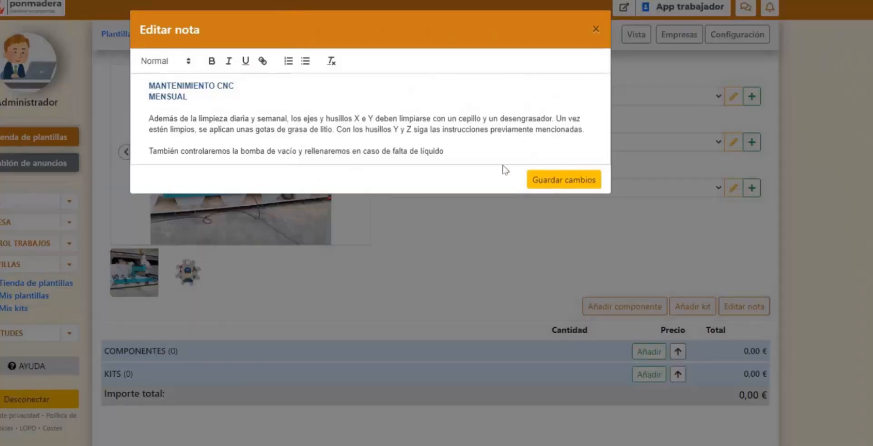
pyautogui.press('BackSpace')
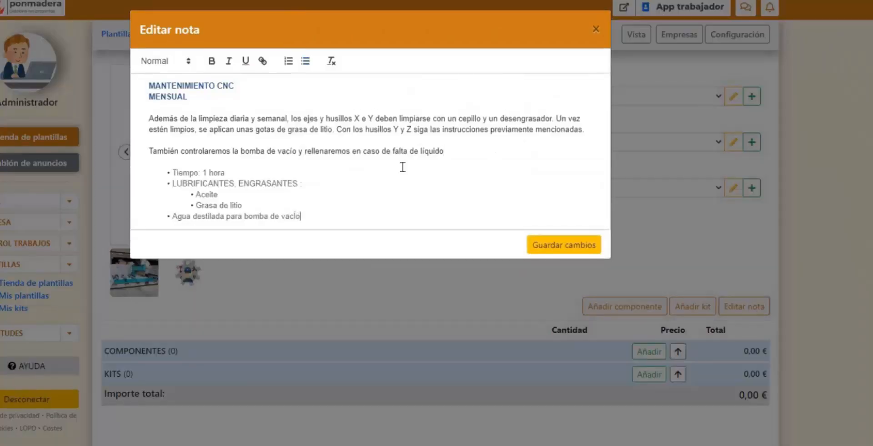
pyautogui.click(564, 246)
pyautogui.click(755, 309)
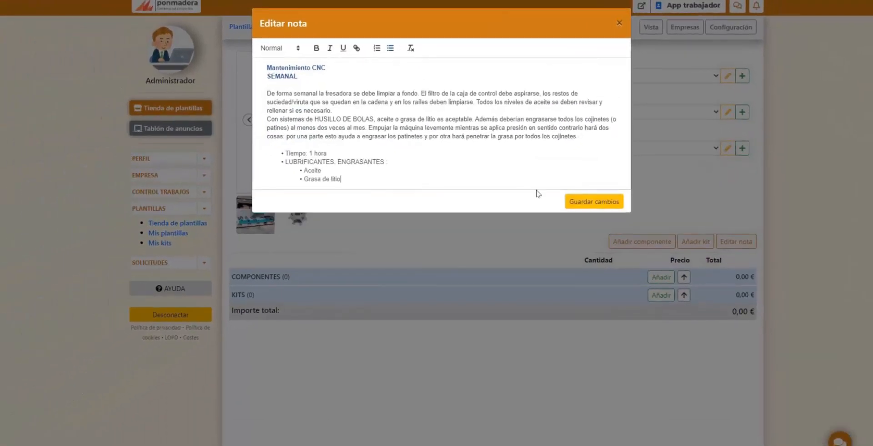
pyautogui.click(571, 212)
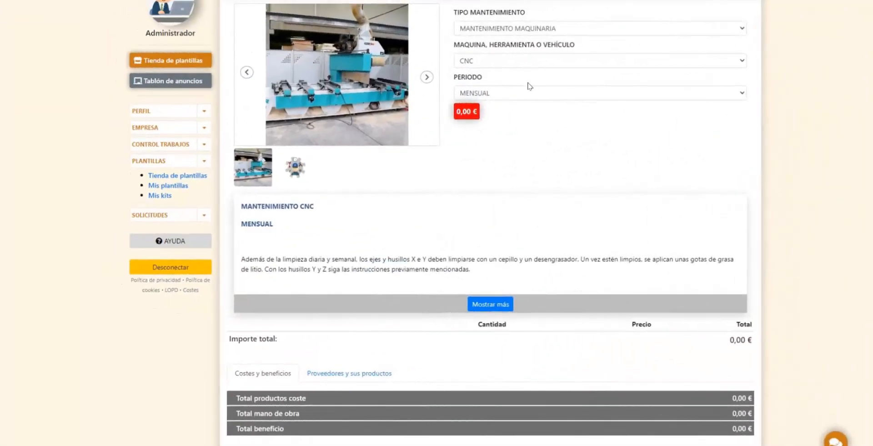
# Review the full MENSUAL and SEMANAL maintenance notes for the CNC in the template's view mode.
pyautogui.scroll(-1, 509, 227)
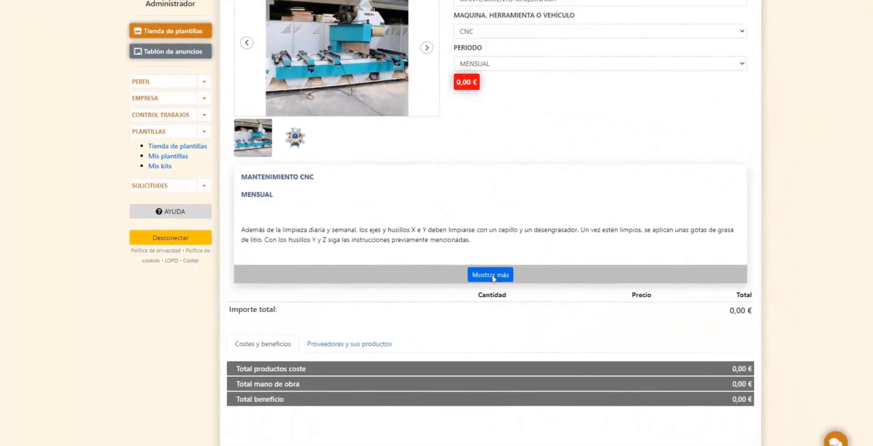
pyautogui.click(494, 277)
pyautogui.click(495, 371)
pyautogui.click(505, 63)
pyautogui.click(505, 86)
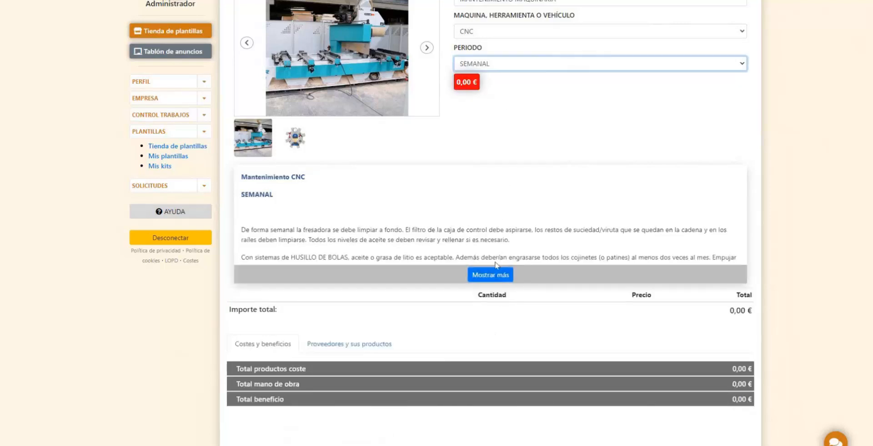
pyautogui.click(497, 275)
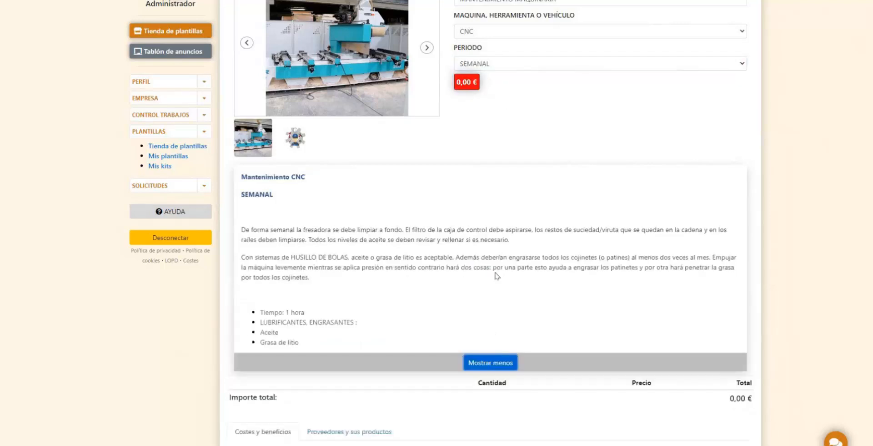
pyautogui.click(493, 362)
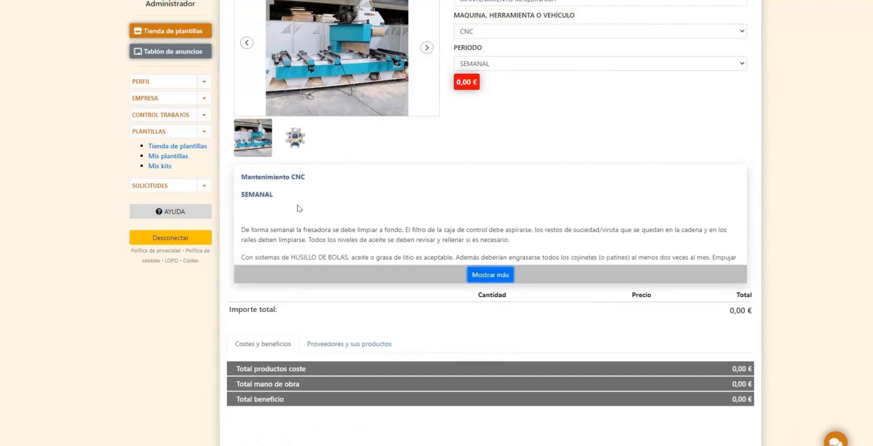
pyautogui.scroll(2, 463, 162)
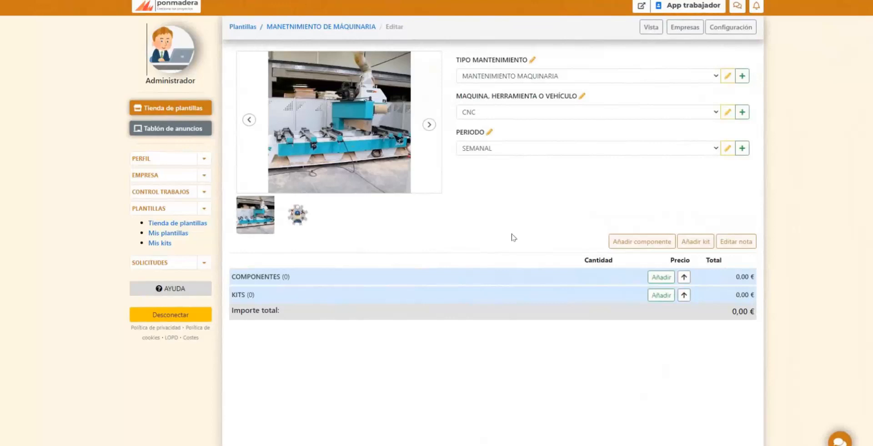
# Start a new component for the SEMANAL period, named MANO DE OBRA | MANTENIMIENTO.
pyautogui.click(632, 242)
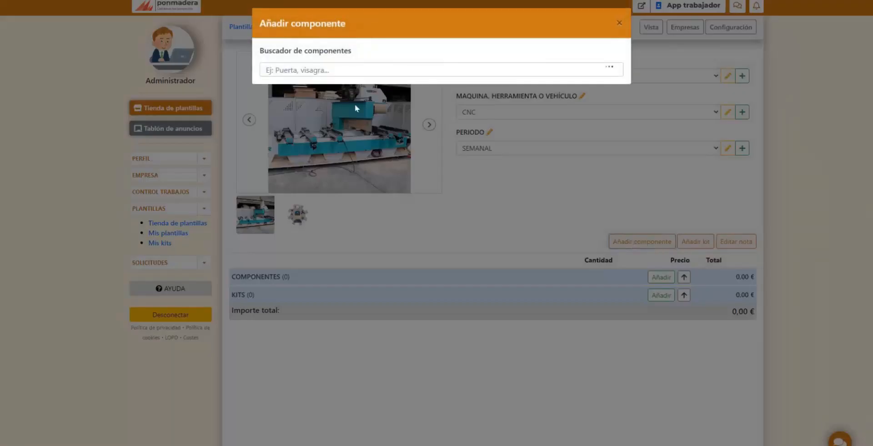
pyautogui.click(361, 77)
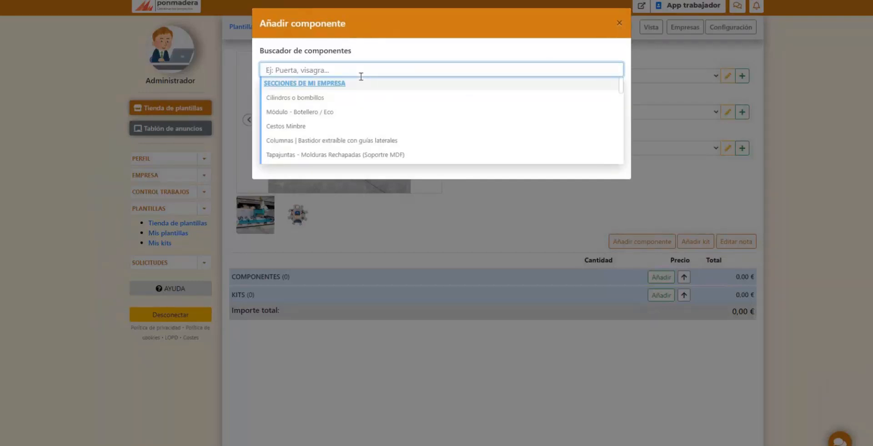
pyautogui.write('MANO DE OB')
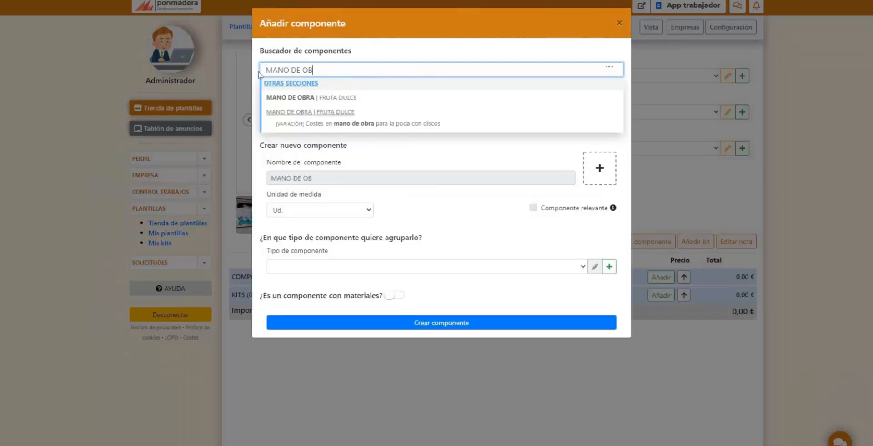
pyautogui.write('RA |')
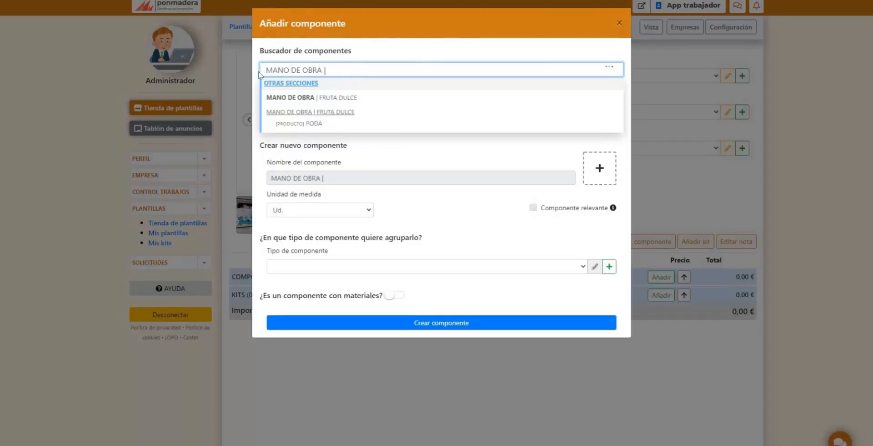
pyautogui.write(' MANTENIMIENTO')
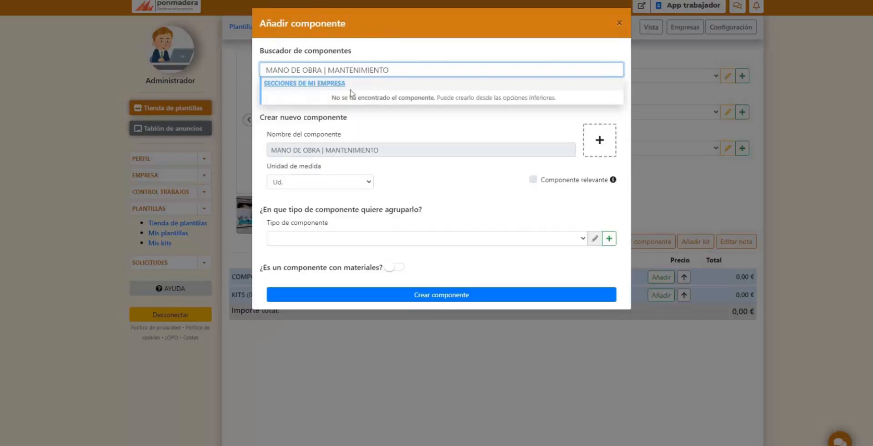
pyautogui.click(431, 188)
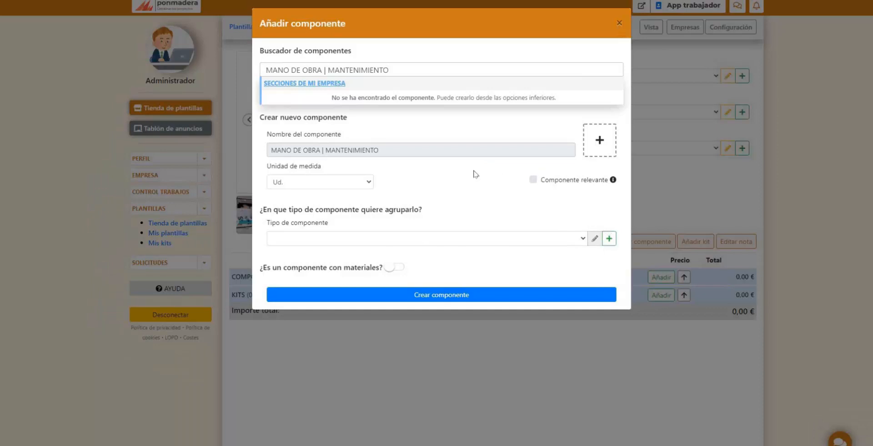
# Create a component type MANTENIMIENTO classified as Mano de obra with a cropped image of helmeted workers, and create the component under it.
pyautogui.click(609, 237)
pyautogui.click(428, 68)
pyautogui.write('MANTENIMIENTO')
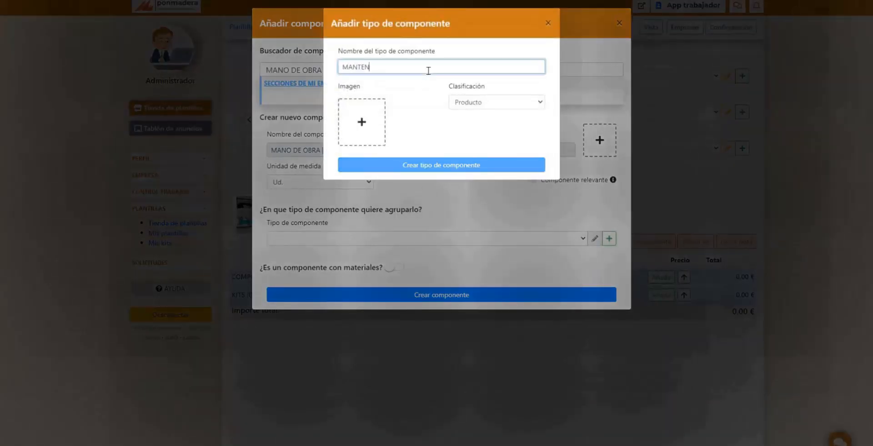
pyautogui.click(488, 116)
pyautogui.click(469, 139)
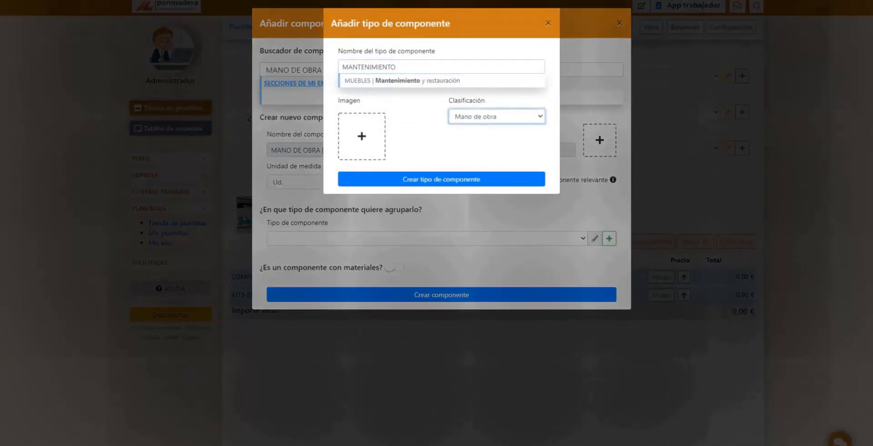
pyautogui.doubleClick(445, 69)
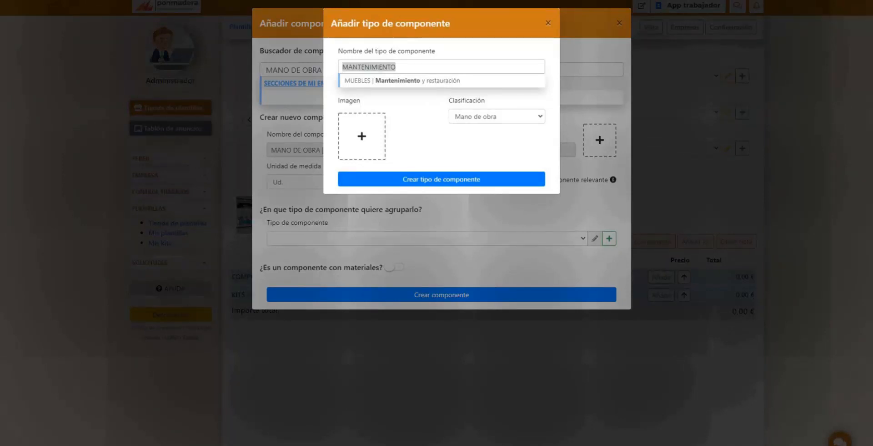
pyautogui.click(365, 151)
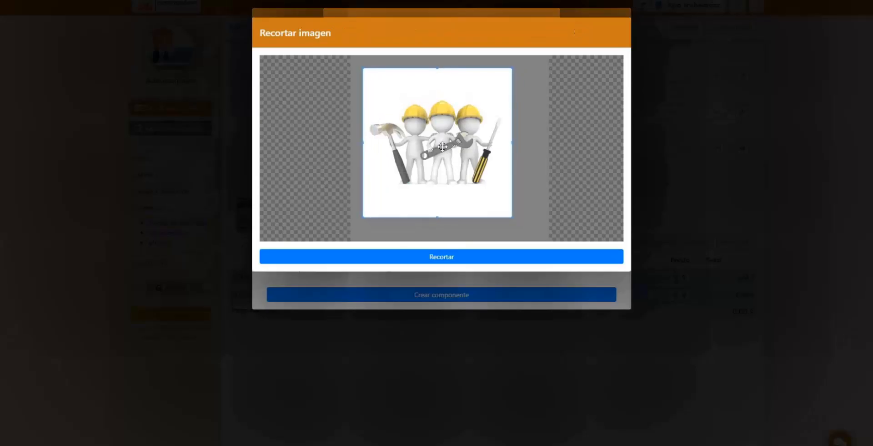
pyautogui.click(446, 257)
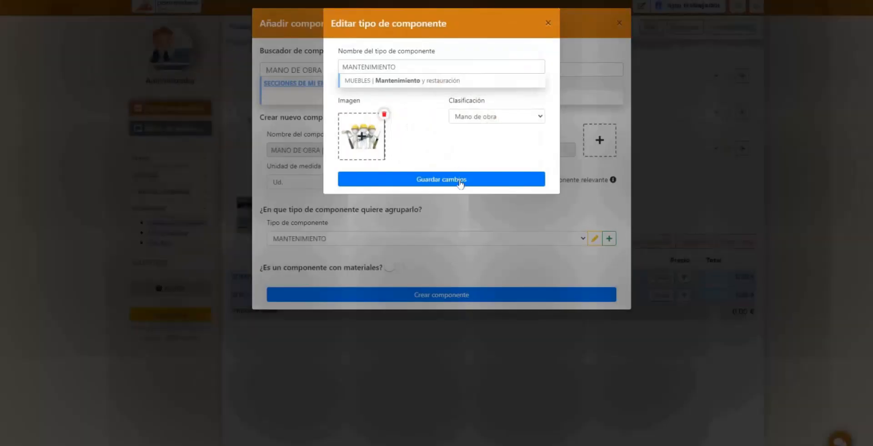
pyautogui.click(458, 180)
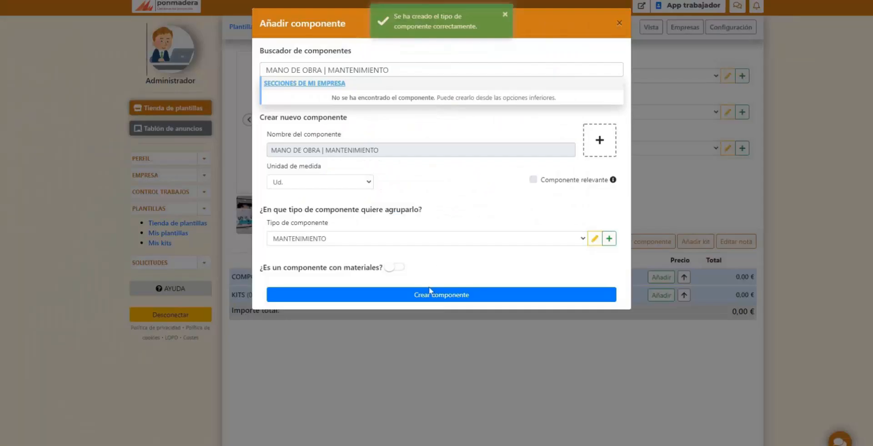
pyautogui.click(433, 296)
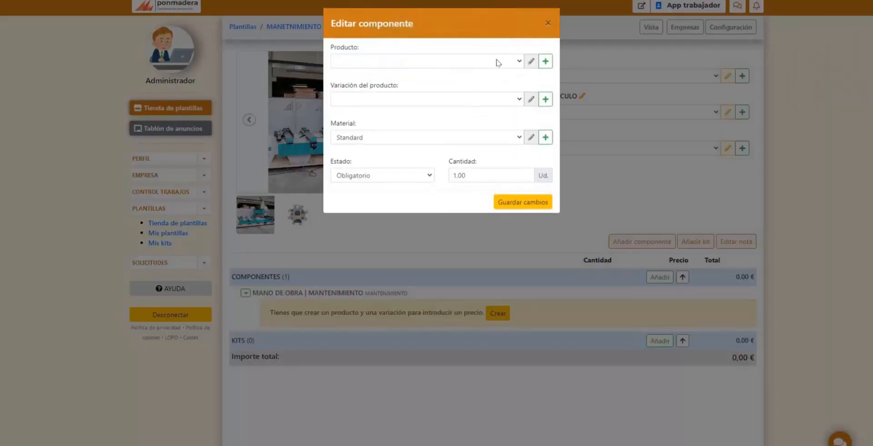
# Create the product MANTENIMIENTO DE MAQUINARIA with the variation MANTENIMIENTO DE CNC for the labour component and save it.
pyautogui.click(545, 61)
pyautogui.write('MANTENIMIENTO DE MAQUINARIA')
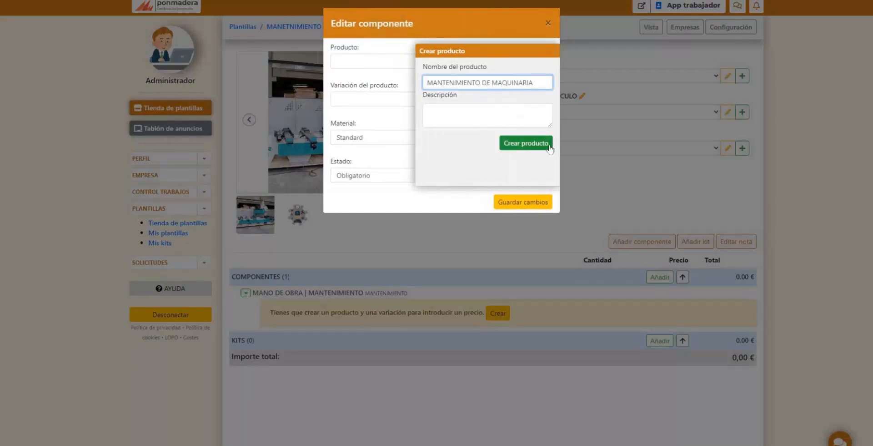
pyautogui.click(527, 142)
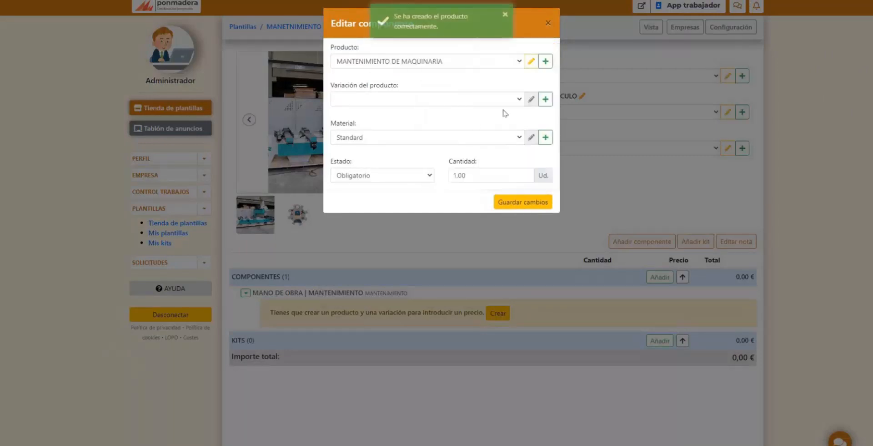
pyautogui.click(549, 96)
pyautogui.write('MANTE')
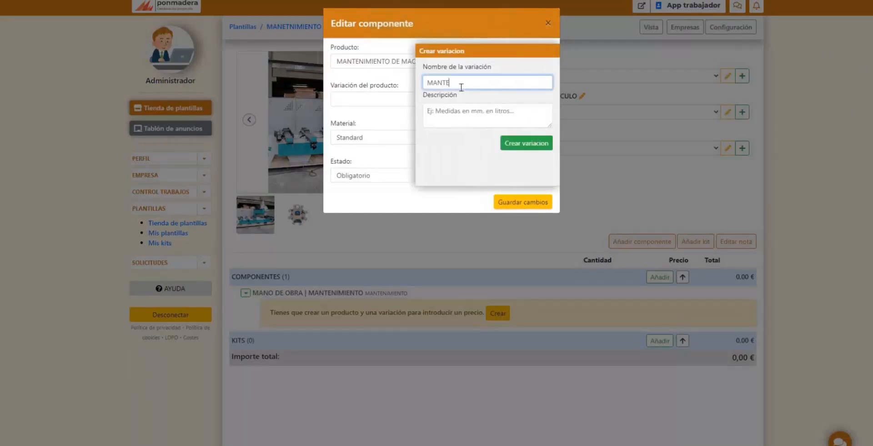
pyautogui.write('NIMIENTO DE CNC')
pyautogui.click(526, 143)
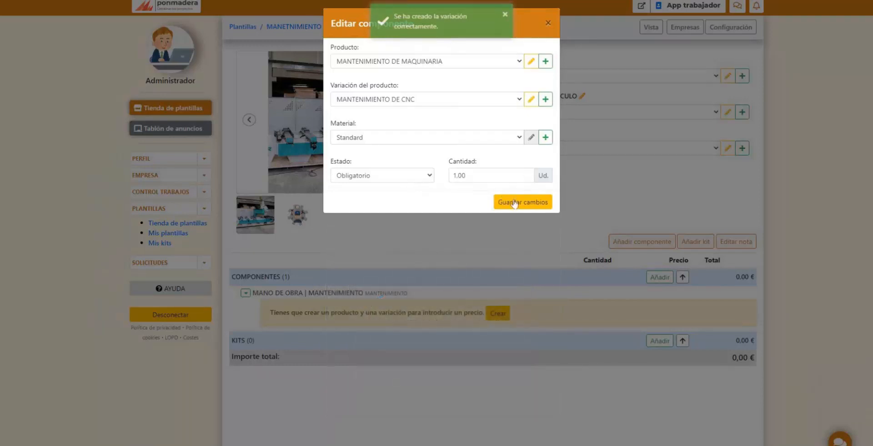
pyautogui.click(514, 203)
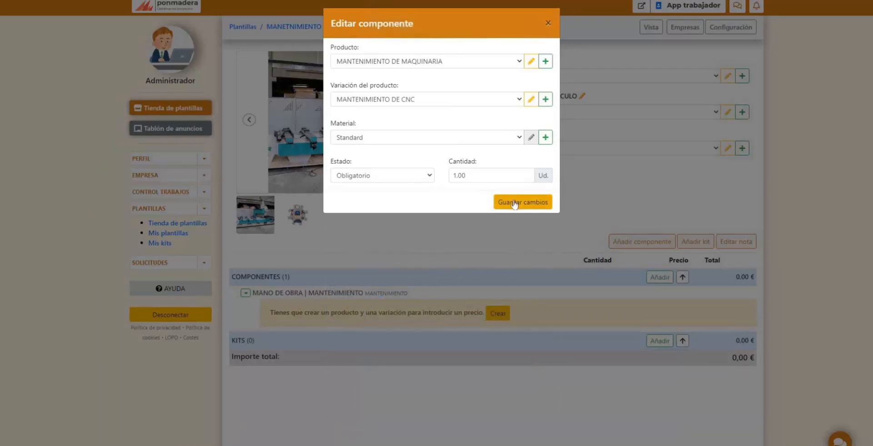
pyautogui.click(515, 202)
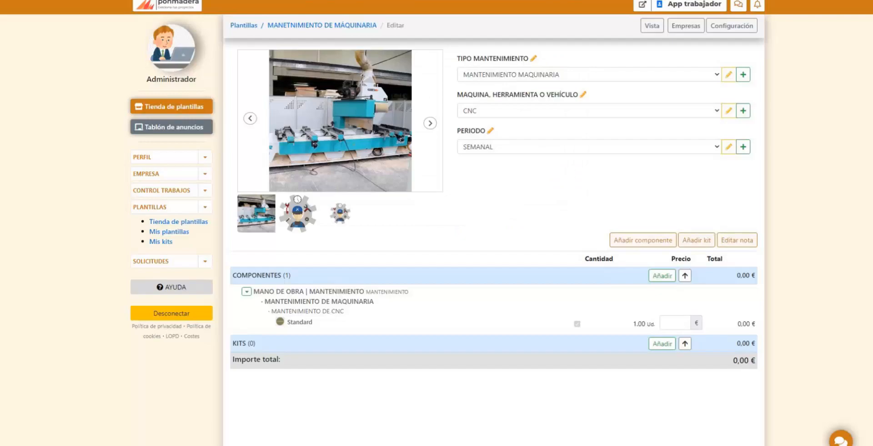
# Add the existing LUBRICANTES product Lubricación de los cabezales y rodamientos as a component for the SEMANAL period.
pyautogui.click(643, 240)
pyautogui.write('lubri')
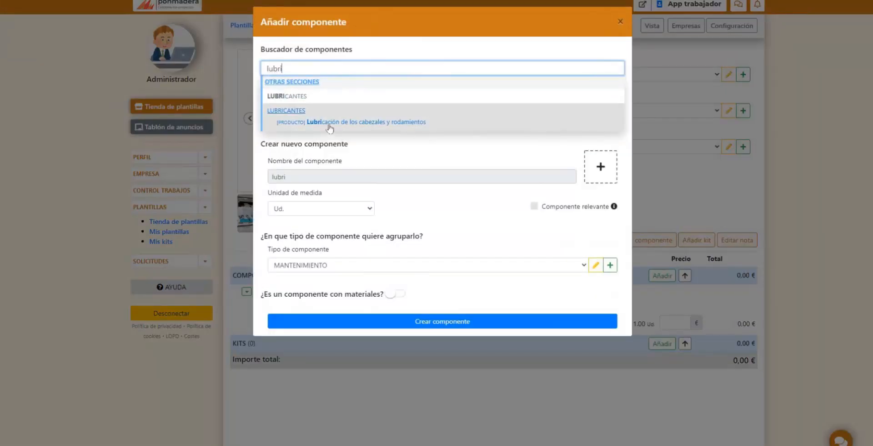
pyautogui.click(330, 123)
pyautogui.click(442, 90)
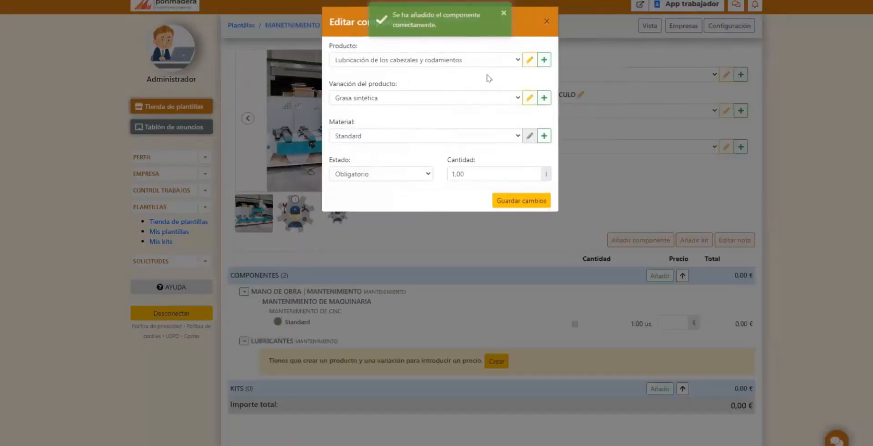
# Set the Grasa sintética lubricant to Opcional marcado with a quantity of 0.15 and save it.
pyautogui.click(378, 97)
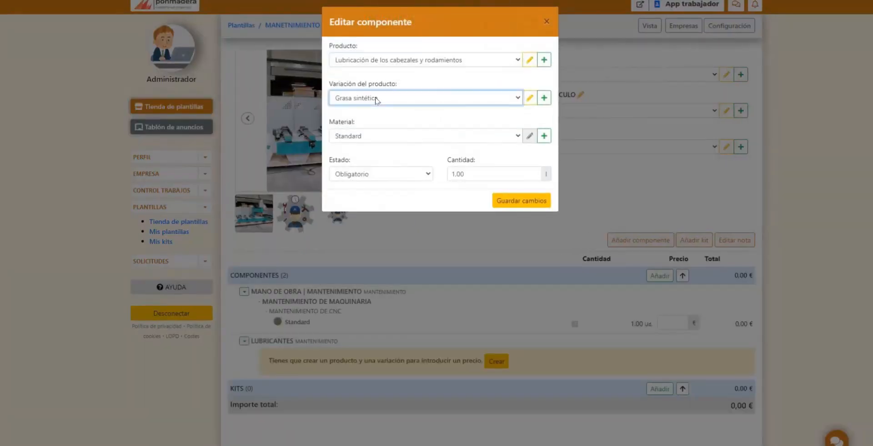
pyautogui.click(380, 173)
pyautogui.click(382, 197)
pyautogui.doubleClick(482, 174)
pyautogui.write('0.15')
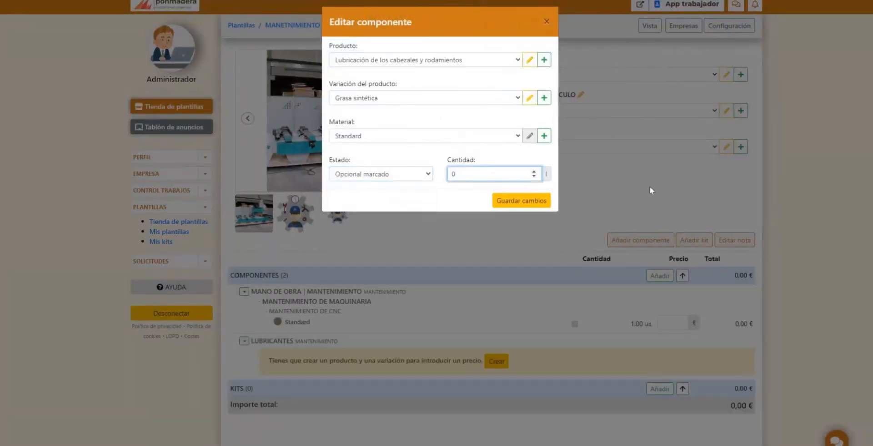
pyautogui.click(522, 201)
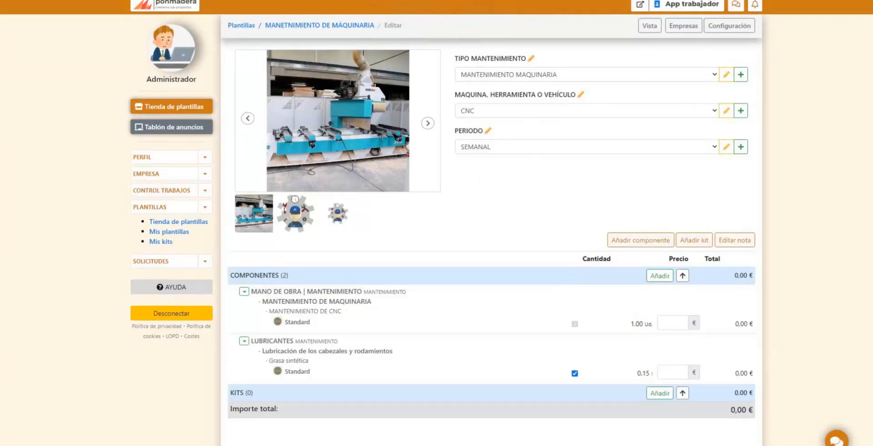
# Add another MANO DE OBRA | MANTENIMIENTO component for SEMANAL and create its product variation LIMPIEZA DE LA MÁQUINA.
pyautogui.click(641, 240)
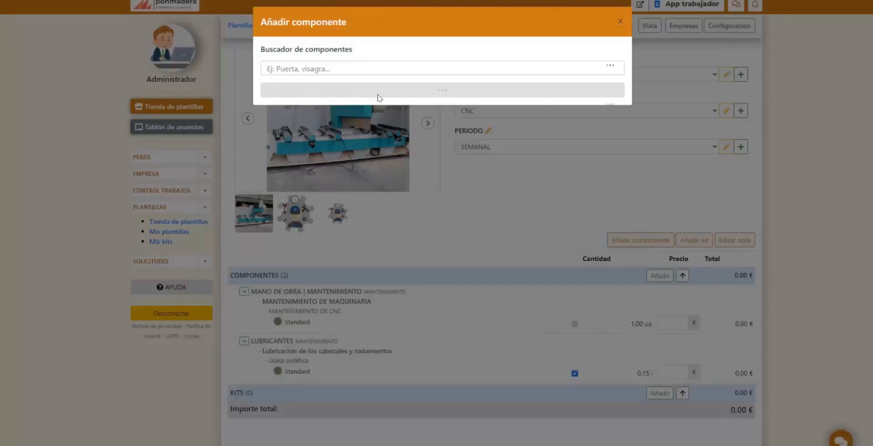
pyautogui.write('mantenimiento')
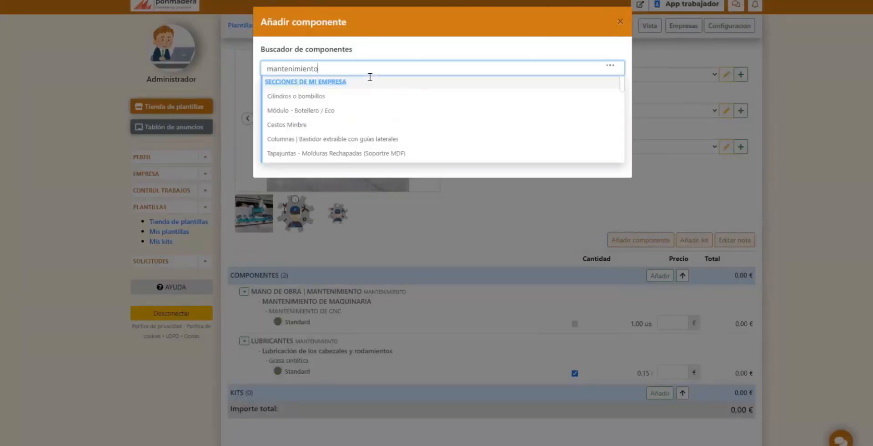
pyautogui.click(350, 97)
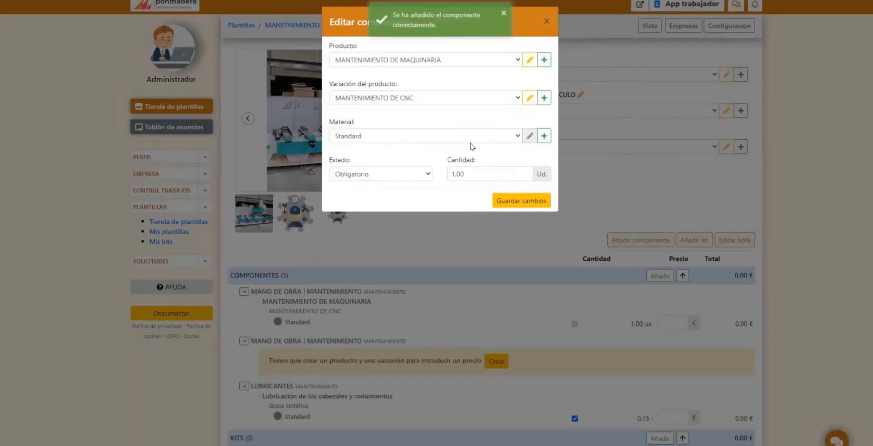
pyautogui.click(543, 97)
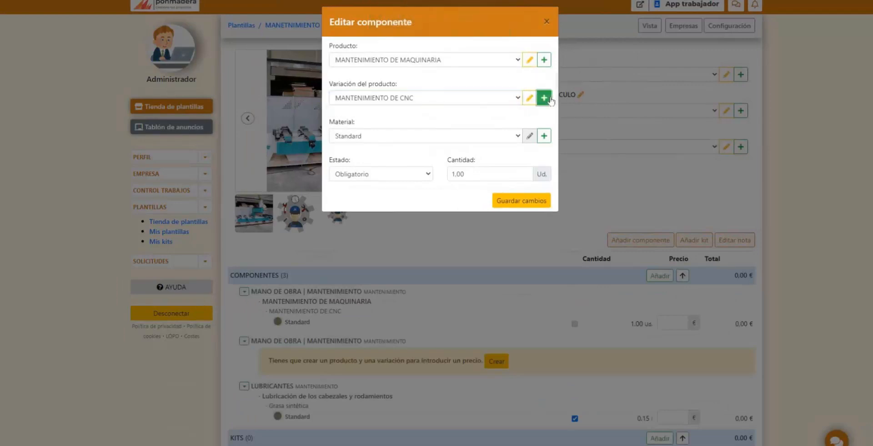
pyautogui.click(519, 87)
pyautogui.write('LIMPIEZA DE')
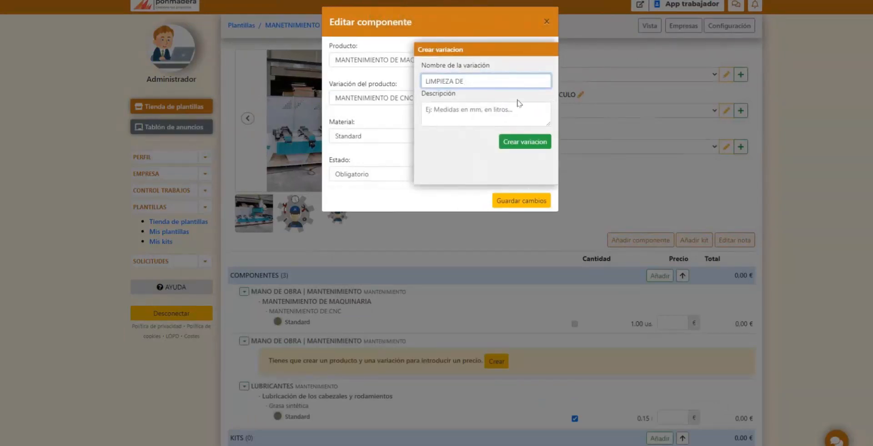
pyautogui.press('BackSpace')
pyautogui.press('BackSpace')
pyautogui.press('BackSpace')
pyautogui.press('BackSpace')
pyautogui.press('BackSpace')
pyautogui.press('BackSpace')
pyautogui.press('BackSpace')
pyautogui.press('BackSpace')
pyautogui.press('BackSpace')
pyautogui.press('BackSpace')
pyautogui.write('IMPIEZA DE LA MÁQUINA')
pyautogui.click(525, 142)
# Set the machine cleaning component to a quantity of 0.5 and state Opcional marcado, and save it.
pyautogui.doubleClick(475, 180)
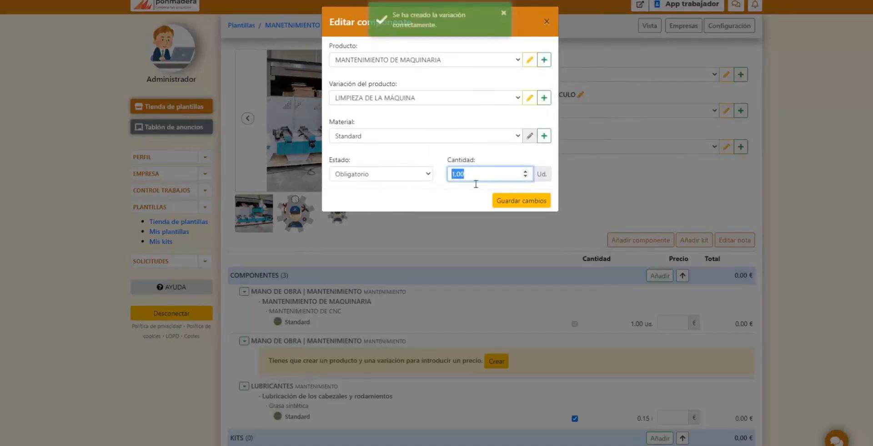
pyautogui.write('0.5')
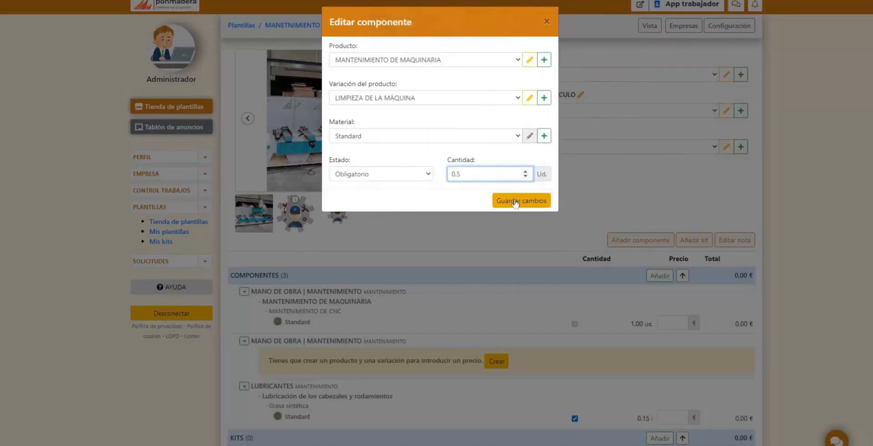
pyautogui.click(382, 173)
pyautogui.click(412, 196)
pyautogui.click(522, 200)
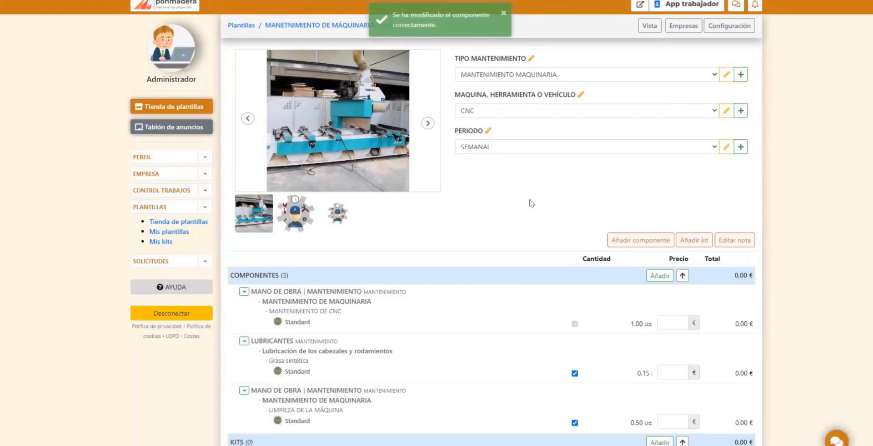
# Switch the period to MENSUAL and add the existing component MANO DE OBRA | MANTENIMIENTO.
pyautogui.scroll(-2, 507, 290)
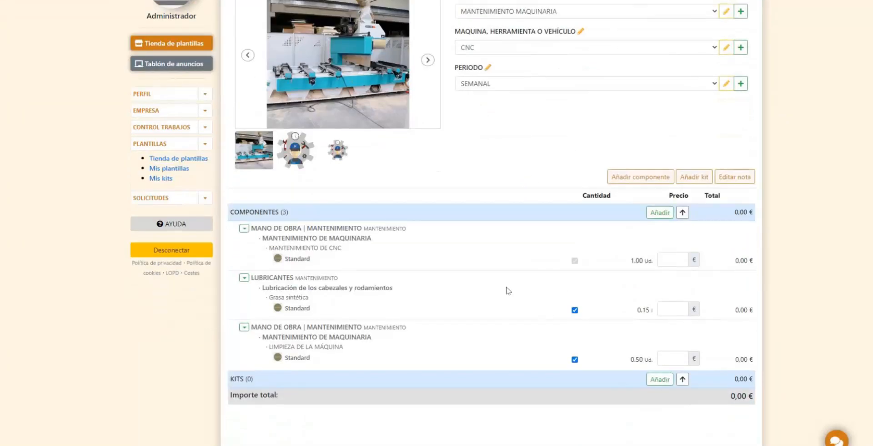
pyautogui.click(490, 85)
pyautogui.click(491, 100)
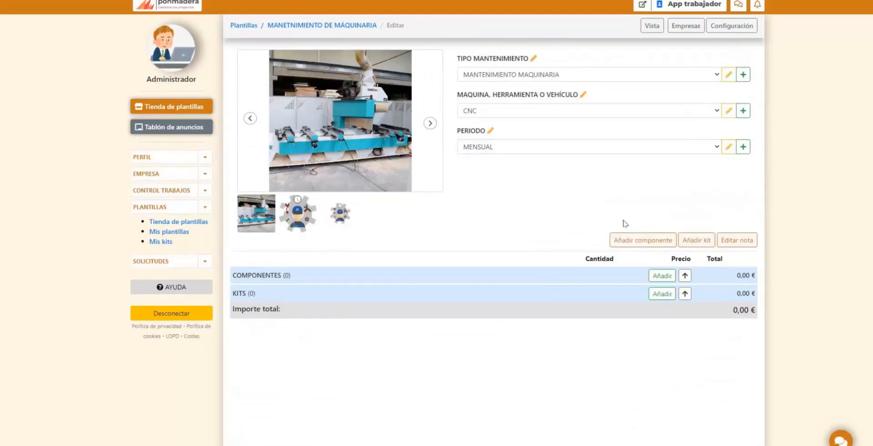
pyautogui.click(639, 240)
pyautogui.write('MANO DE OBRA |')
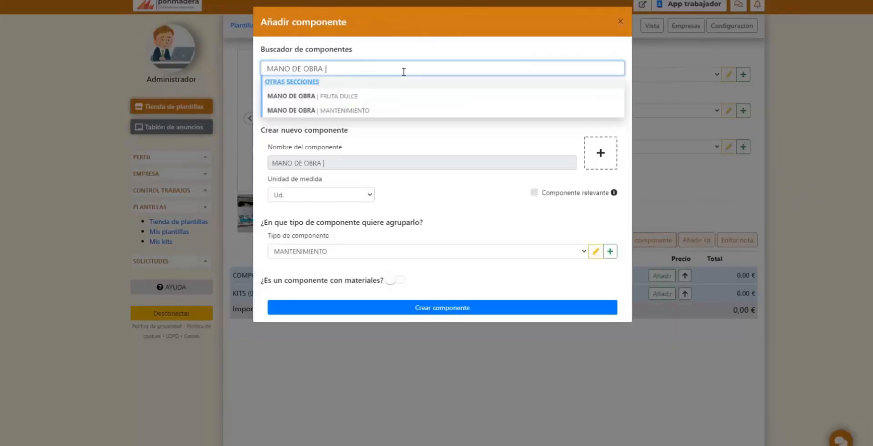
pyautogui.click(384, 111)
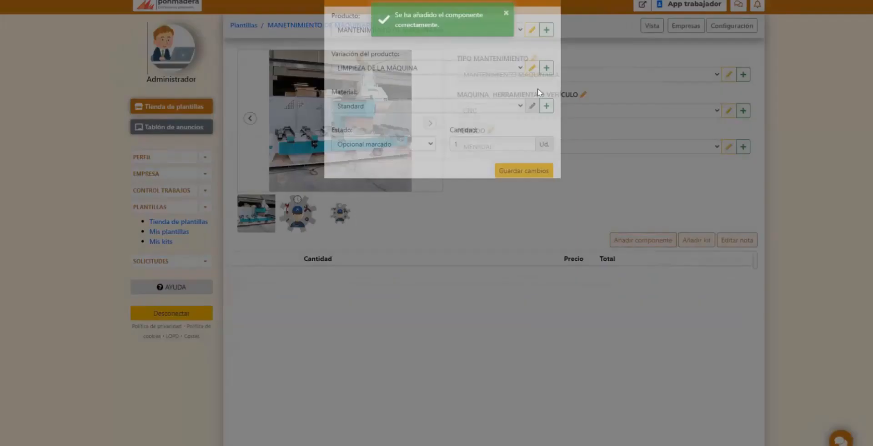
# Set the monthly labour component's variation to MANTENIMIENTO DE CNC with a quantity of 2 and save it.
pyautogui.click(441, 97)
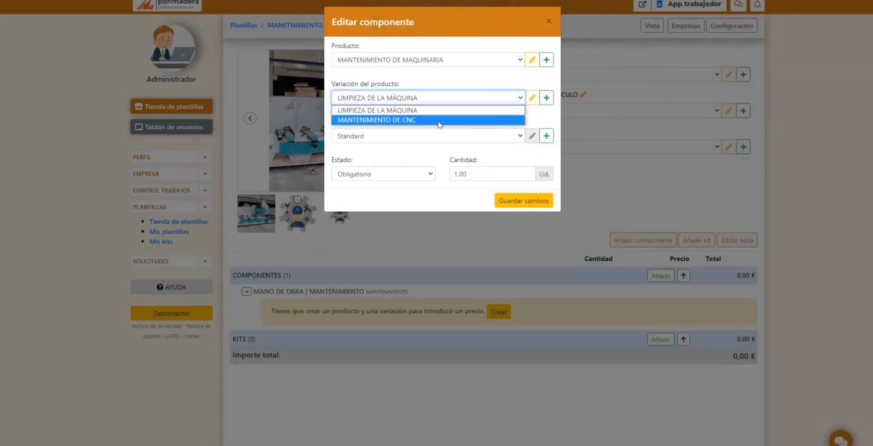
pyautogui.click(410, 118)
pyautogui.doubleClick(485, 178)
pyautogui.write('2')
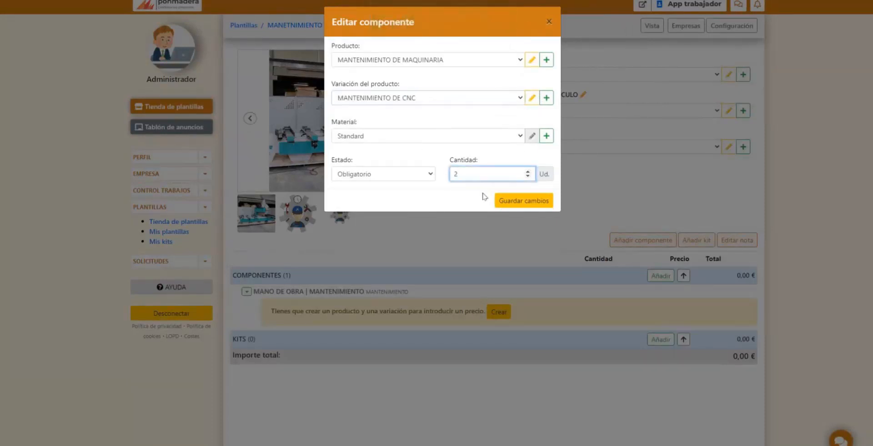
pyautogui.click(524, 201)
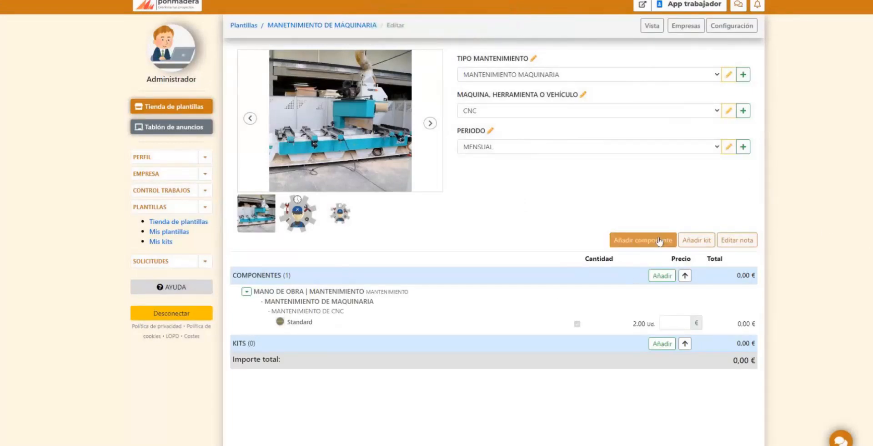
# Add the LUBRICANTES product Lubricación de los cabezales y rodamientos to the MENSUAL period with state Opcional marcado.
pyautogui.click(659, 240)
pyautogui.write('LUBRIC')
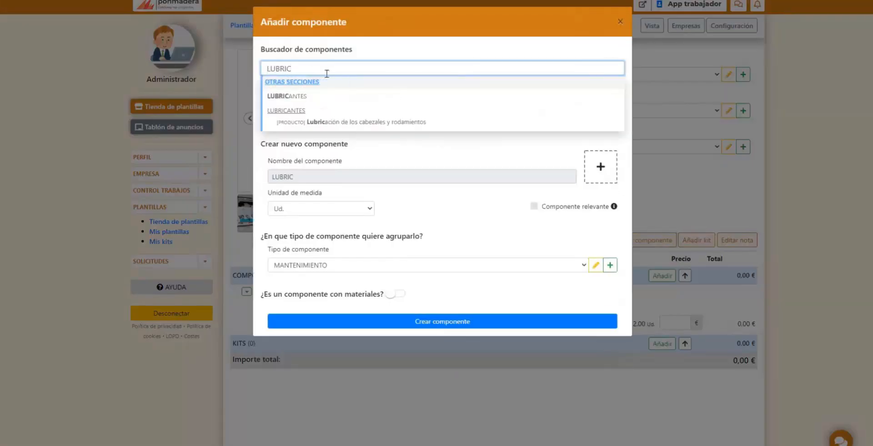
pyautogui.click(351, 119)
pyautogui.click(538, 90)
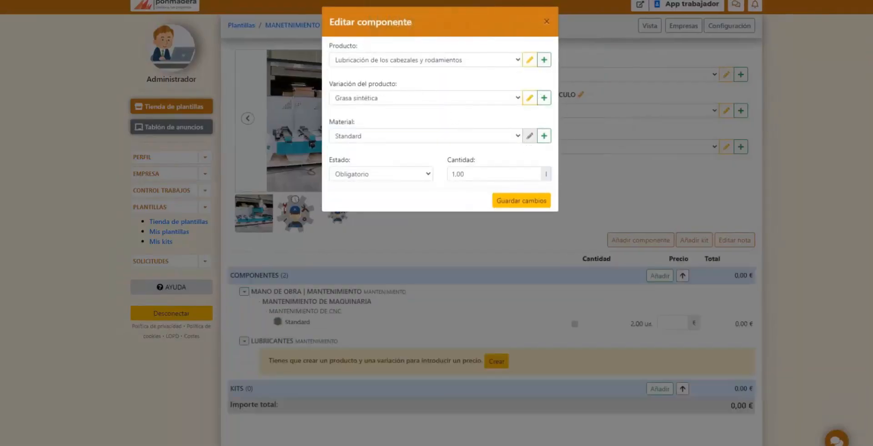
pyautogui.click(372, 175)
pyautogui.click(364, 196)
# Create a product ACEITE with a variation also named ACEITE for the monthly LUBRICANTES component.
pyautogui.click(544, 60)
pyautogui.click(497, 85)
pyautogui.write('ACEITE')
pyautogui.press('Tab')
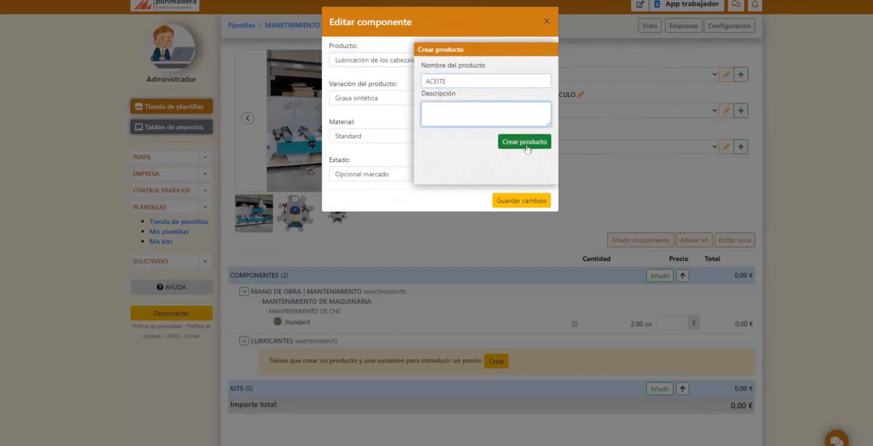
pyautogui.click(522, 140)
pyautogui.click(544, 97)
pyautogui.write('ACEITE')
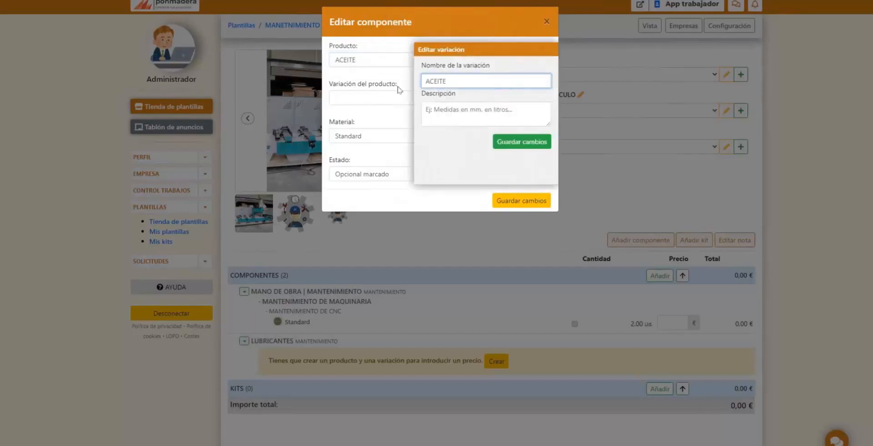
pyautogui.click(522, 141)
# Set the monthly ACEITE component's state to Opcional and its quantity to 0.5, and save it.
pyautogui.click(411, 174)
pyautogui.click(410, 206)
pyautogui.click(479, 175)
pyautogui.write('.5')
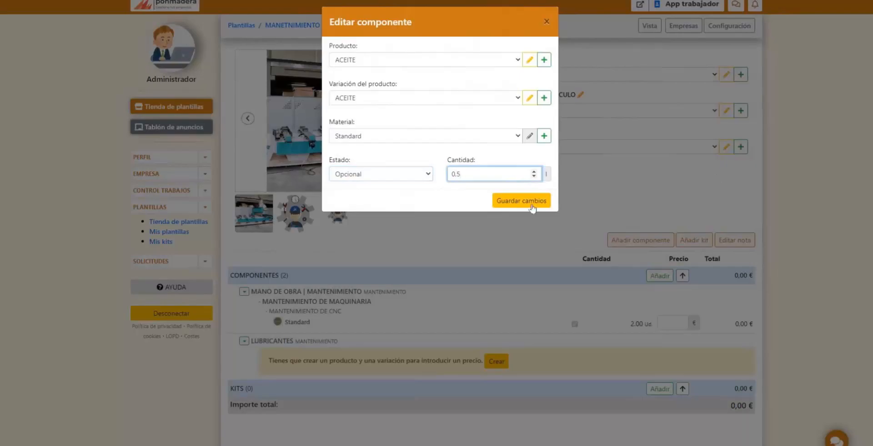
pyautogui.click(529, 203)
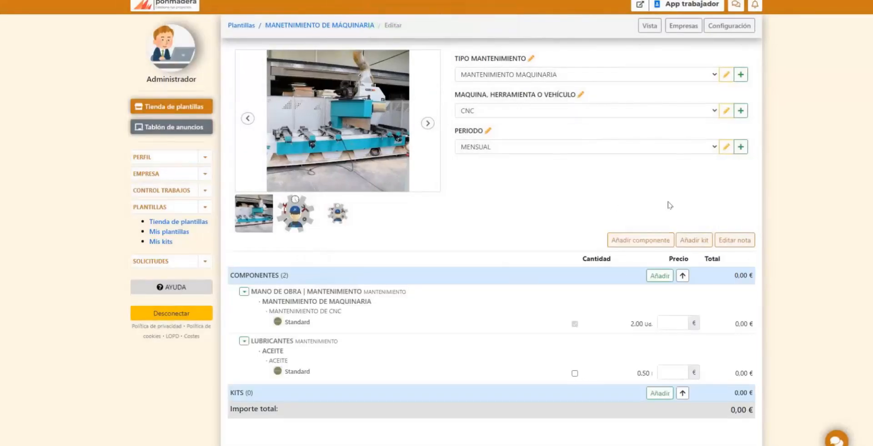
# Start a new MENSUAL component named AGUA DESTILADA and add the component type REF. CONTABLE | 628 - Suministros (Electricidad, Agua, Gas-oil.) for it.
pyautogui.click(657, 240)
pyautogui.click(398, 68)
pyautogui.write('AGUA DESTILADA')
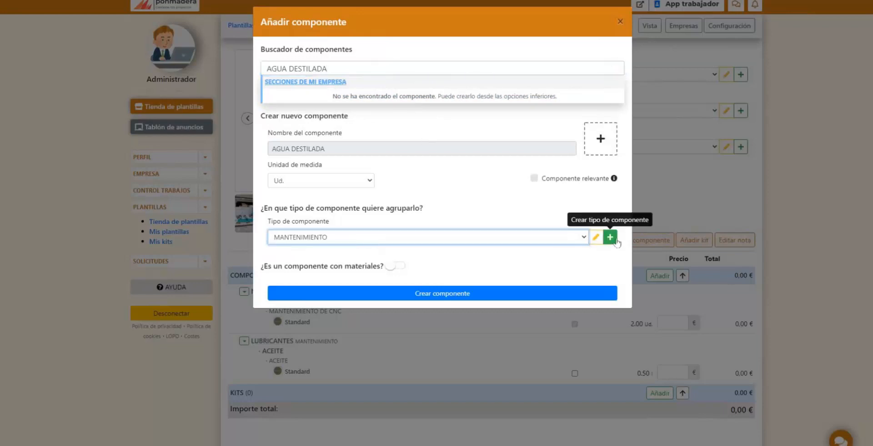
pyautogui.click(610, 237)
pyautogui.write('AGUA')
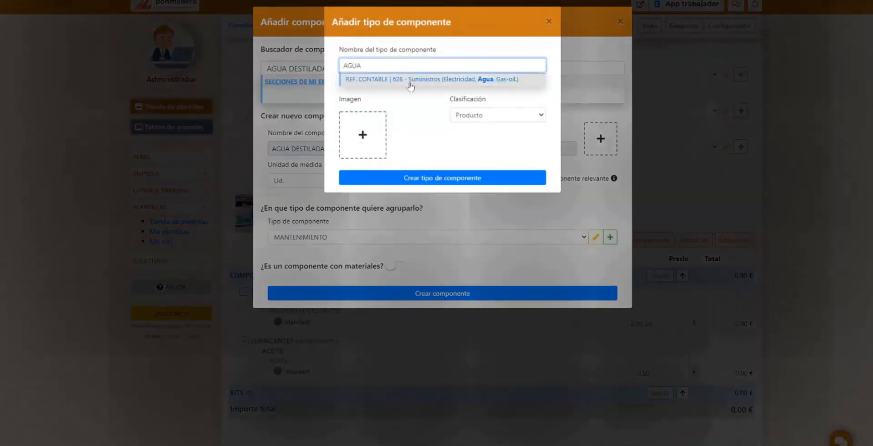
pyautogui.click(410, 82)
pyautogui.click(433, 91)
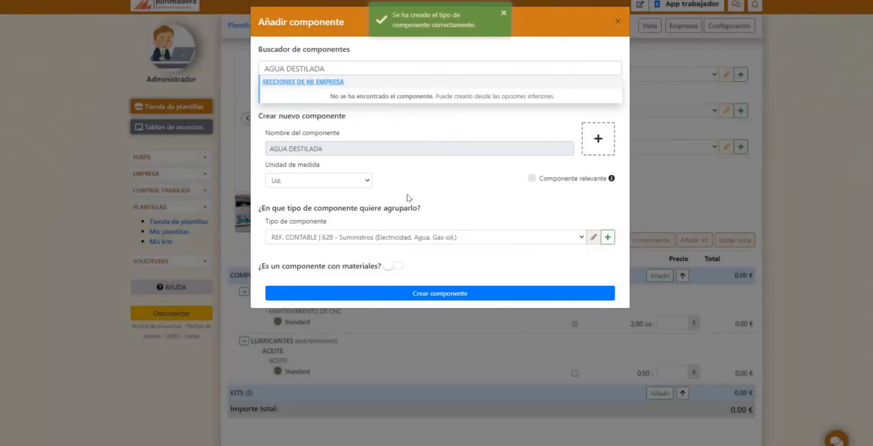
# Create the monthly AGUA DESTILADA component and give it a product and a variation, both named AGUA DESTILADA.
pyautogui.click(439, 294)
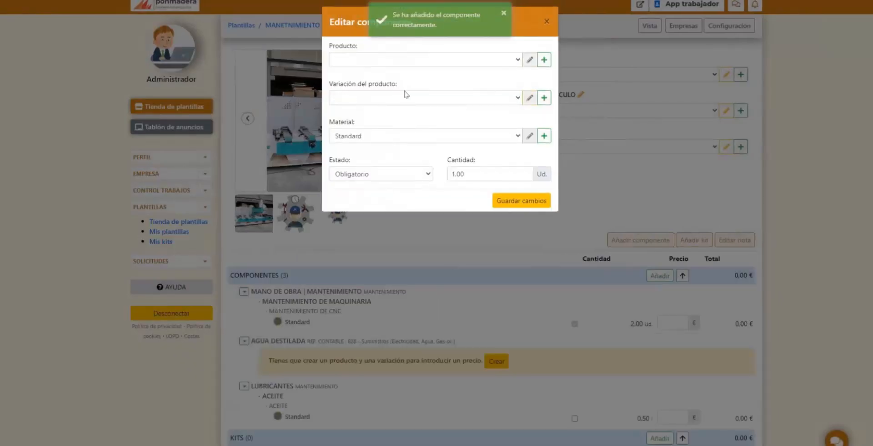
pyautogui.click(544, 60)
pyautogui.write('AGUA DESTILADA')
pyautogui.click(524, 141)
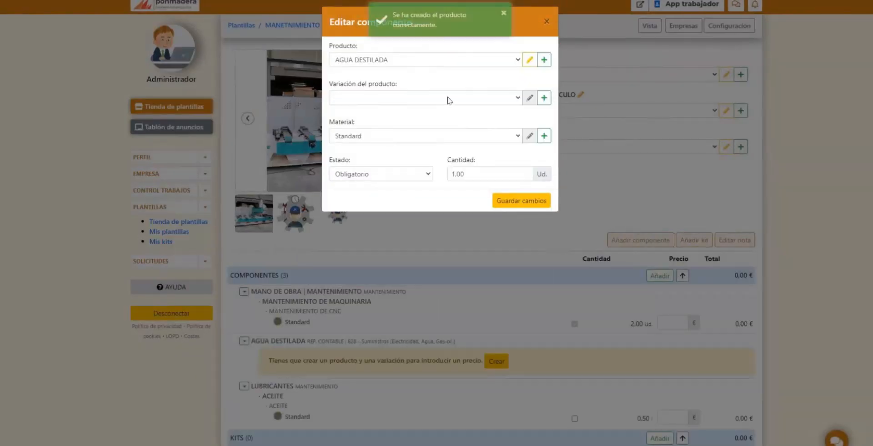
pyautogui.click(544, 97)
pyautogui.write('AGUA DESTILADA')
pyautogui.click(524, 141)
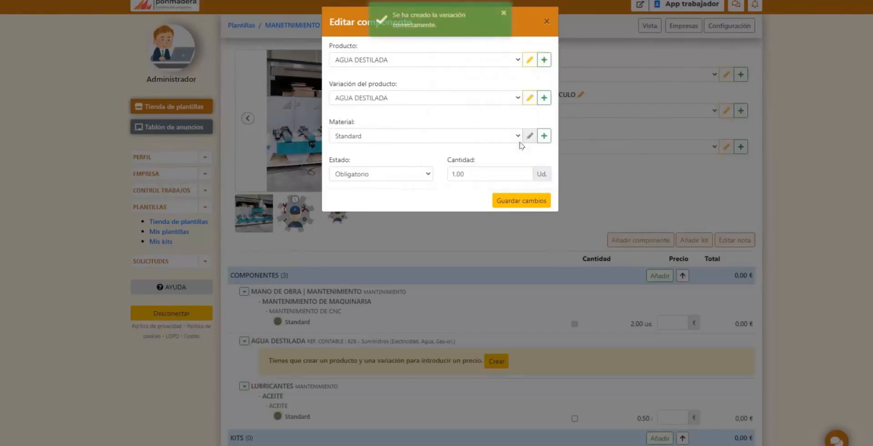
# Set the AGUA DESTILADA component's state to Opcional and rename its variation AGUA DESTILADA (GARRAFA DE 5 LITROS).
pyautogui.click(381, 173)
pyautogui.click(419, 207)
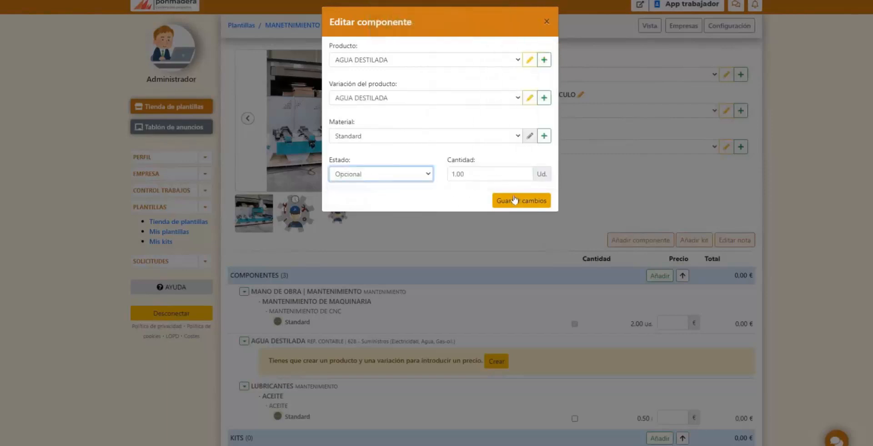
pyautogui.click(544, 96)
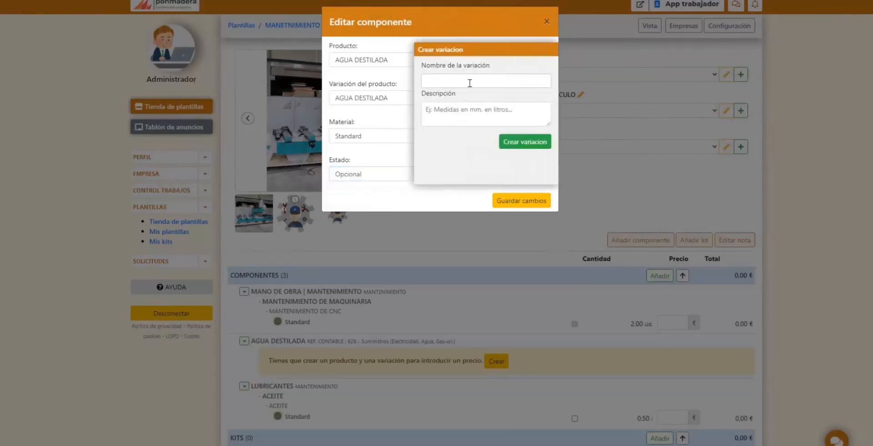
pyautogui.click(371, 135)
pyautogui.click(530, 97)
pyautogui.click(497, 86)
pyautogui.write('(GARRAFA DE')
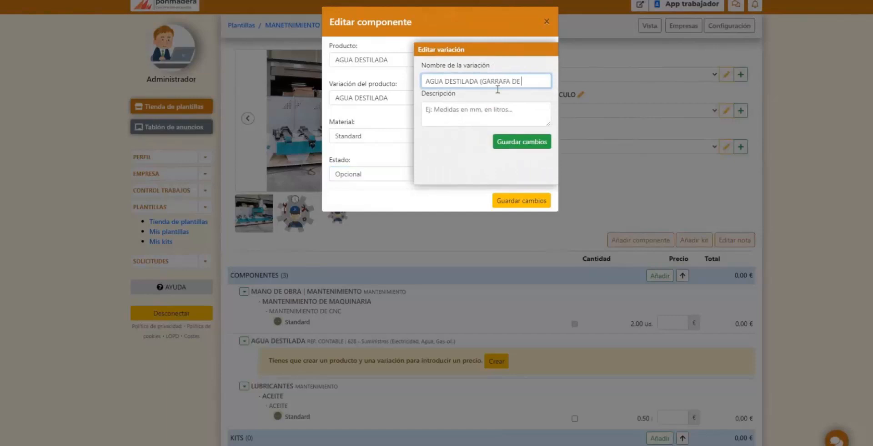
pyautogui.write(' 5 LITROS)')
pyautogui.click(522, 141)
# Enter a quantity of 1 for the monthly AGUA DESTILADA component and save its changes.
pyautogui.moveTo(464, 174); pyautogui.dragTo(439, 174)
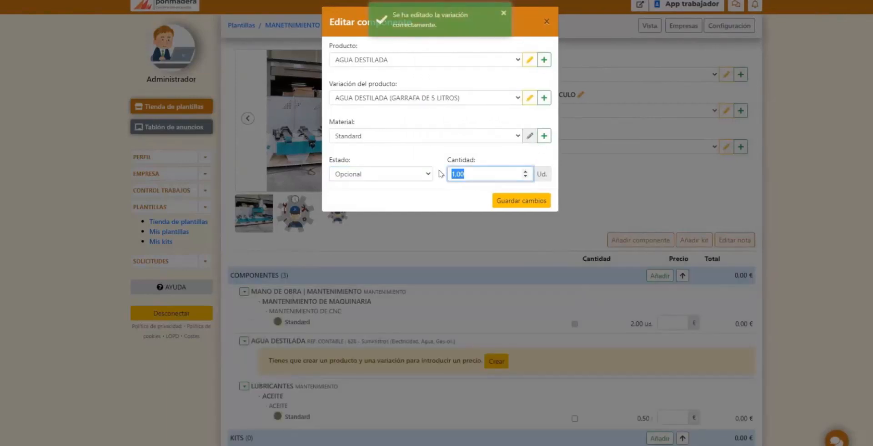
pyautogui.write('0')
pyautogui.click(521, 200)
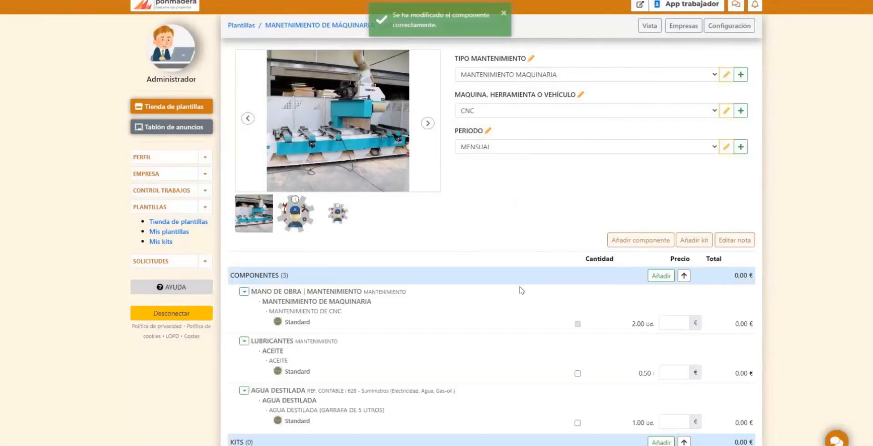
# Check the monthly note and review the template's MENSUAL view with its components and cost summary.
pyautogui.scroll(-2, 509, 319)
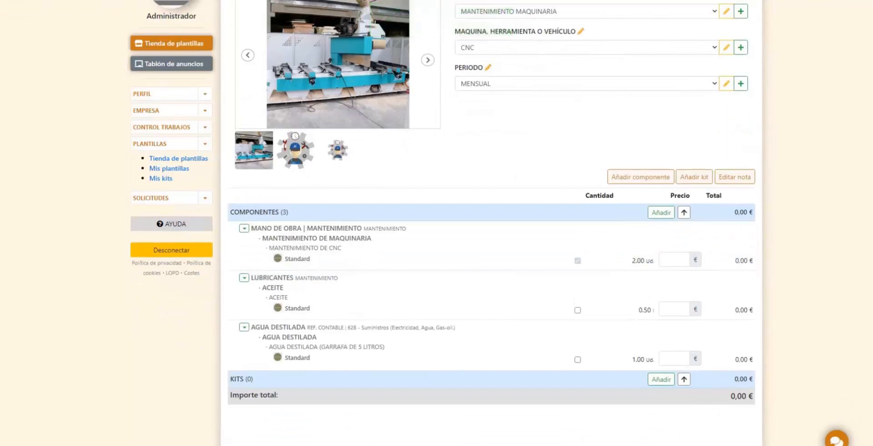
pyautogui.click(735, 177)
pyautogui.click(596, 191)
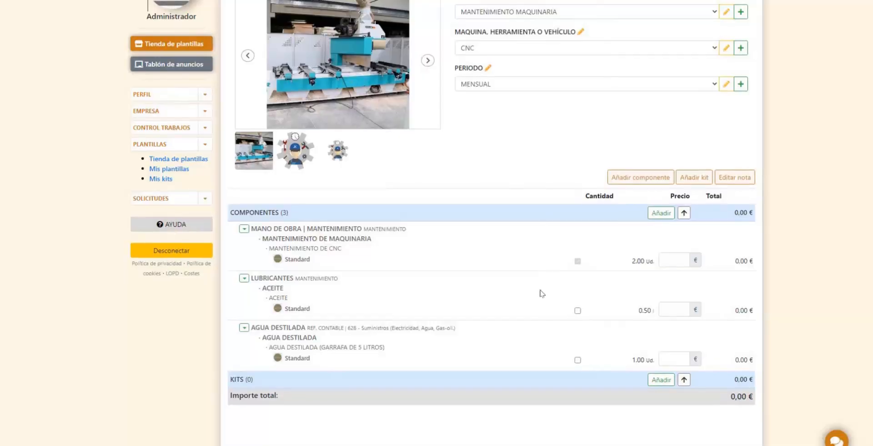
pyautogui.scroll(2, 540, 293)
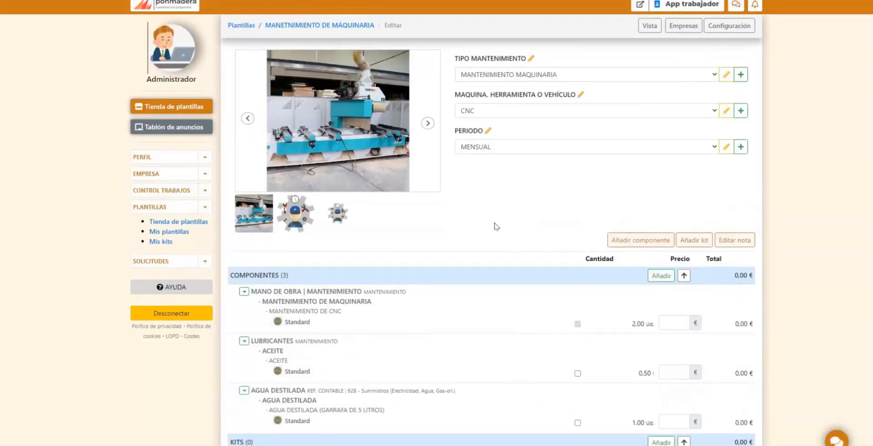
pyautogui.click(649, 25)
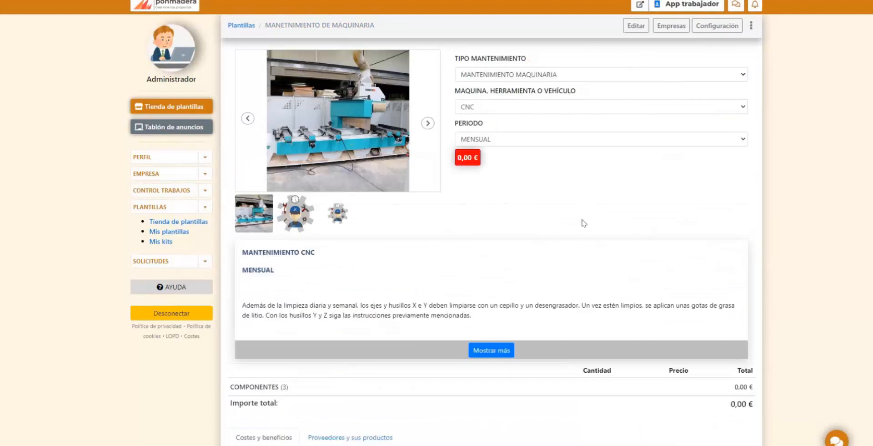
pyautogui.scroll(-2, 584, 223)
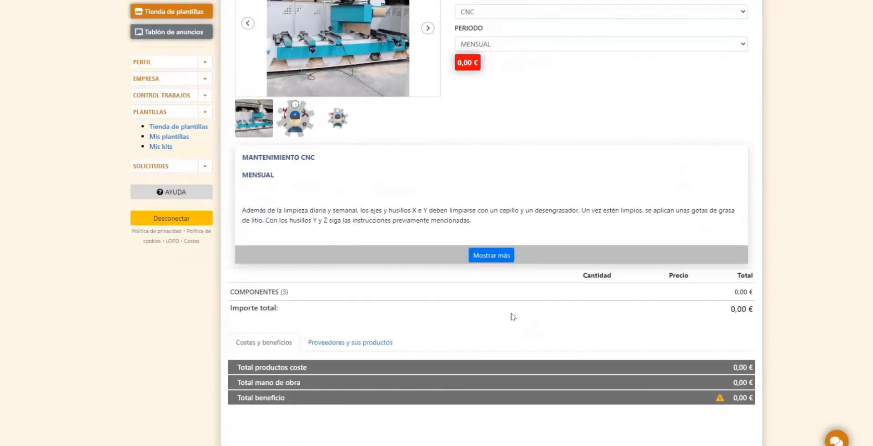
pyautogui.scroll(2, 575, 280)
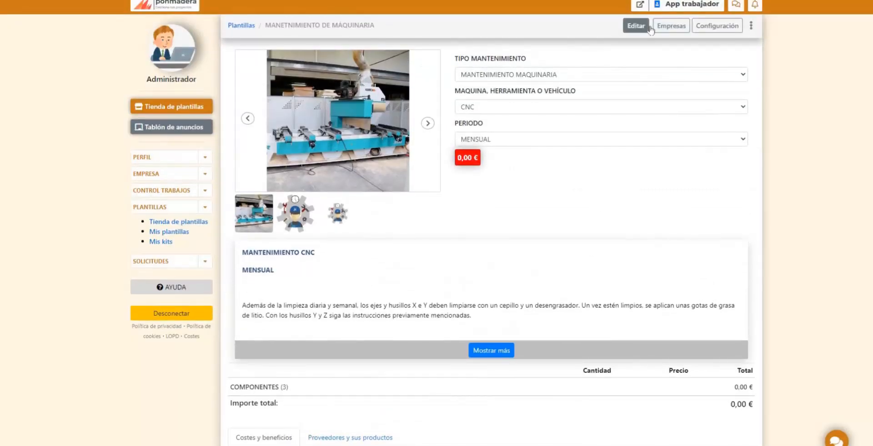
# Set the MENSUAL component prices to 20 € for MANTENIMIENTO DE CNC, 15 € for ACEITE and 5 € for AGUA DESTILADA.
pyautogui.click(636, 26)
pyautogui.scroll(-1, 678, 280)
pyautogui.click(677, 281)
pyautogui.write('20')
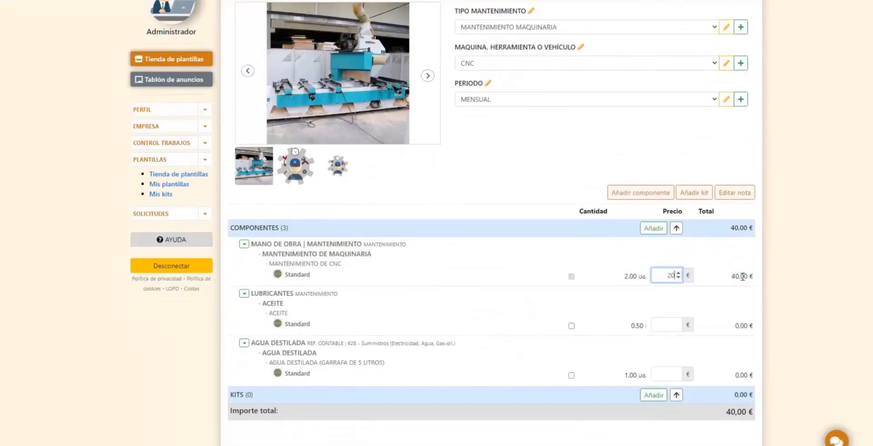
pyautogui.click(666, 325)
pyautogui.write('15')
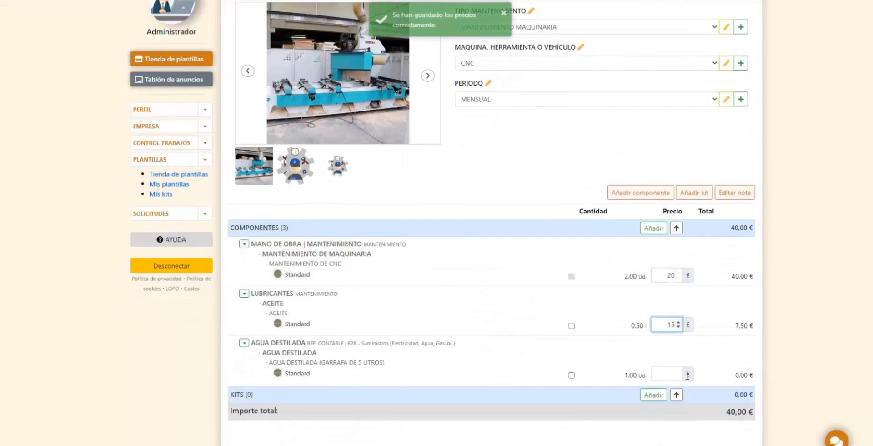
pyautogui.click(667, 374)
pyautogui.write('5')
pyautogui.click(718, 359)
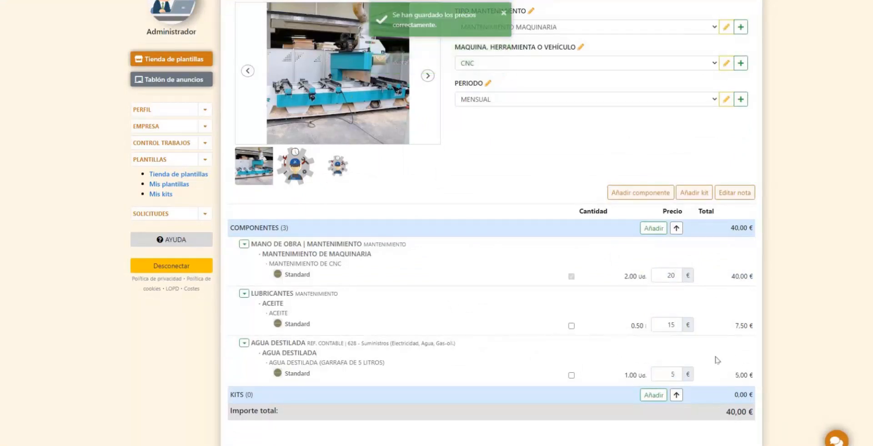
# For the SEMANAL period, set the price of Grasa sintética to 35 € and LIMPIEZA DE LA MÁQUINA to 20 €.
pyautogui.click(556, 99)
pyautogui.click(560, 124)
pyautogui.scroll(-1, 340, 305)
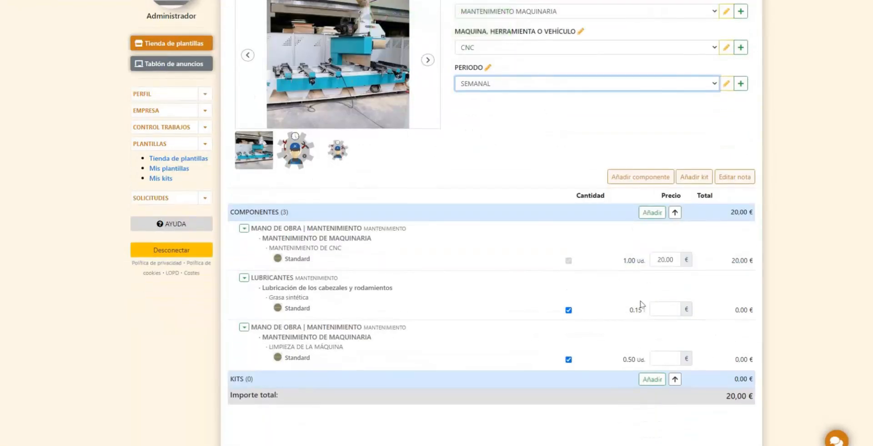
pyautogui.click(668, 309)
pyautogui.write('35')
pyautogui.click(497, 300)
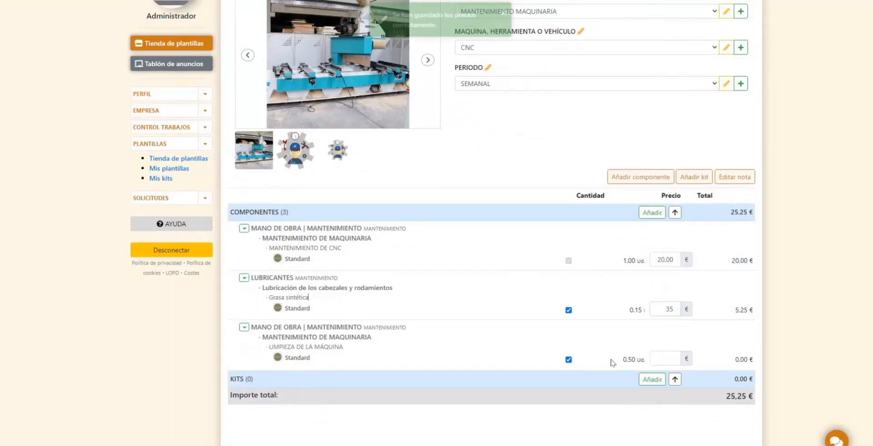
pyautogui.click(672, 359)
pyautogui.write('20')
pyautogui.click(521, 341)
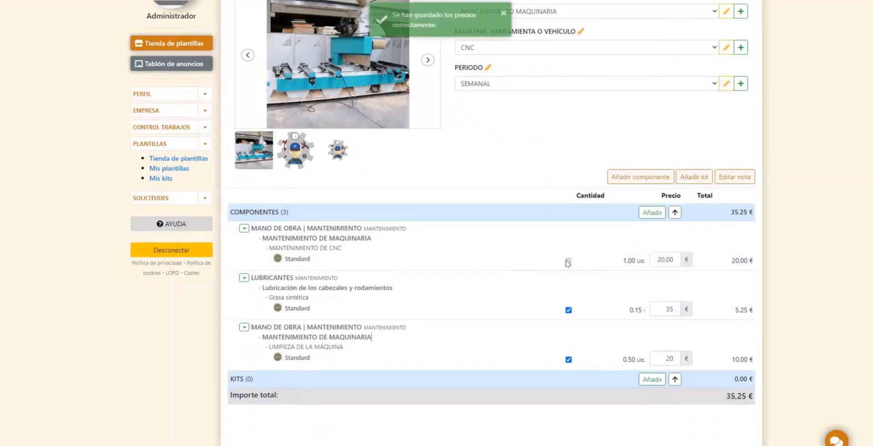
# Switch back to the MENSUAL period and review its component prices.
pyautogui.scroll(1, 501, 239)
pyautogui.click(535, 148)
pyautogui.click(540, 162)
pyautogui.scroll(-1, 540, 180)
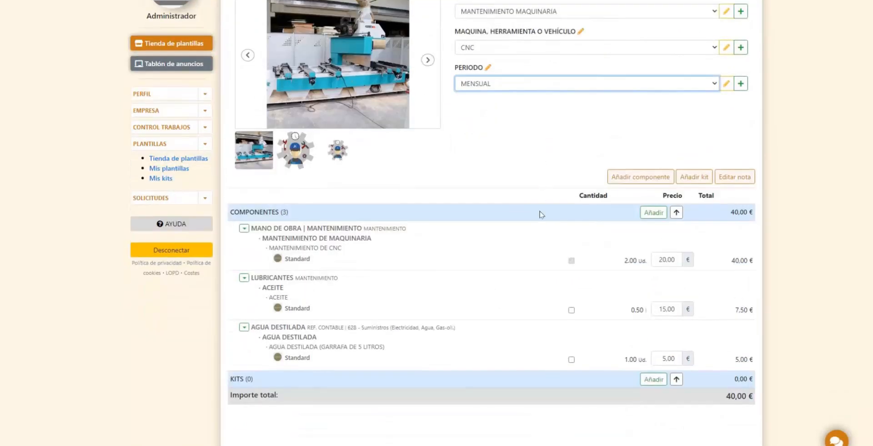
pyautogui.scroll(1, 522, 321)
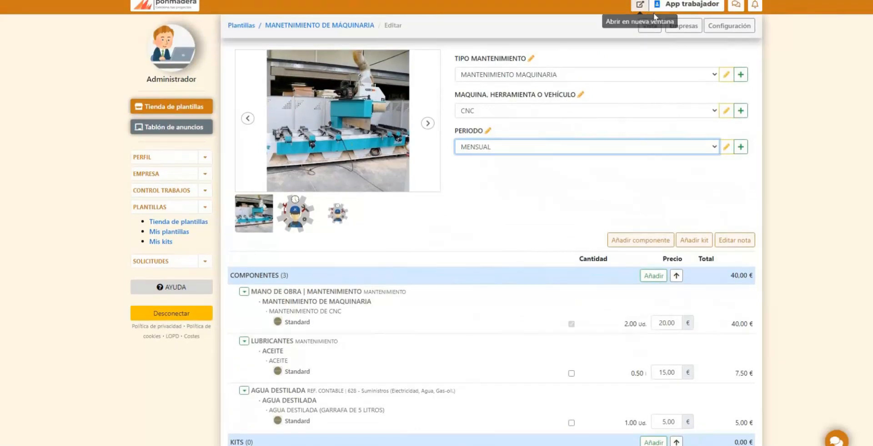
# In the template's company settings, enable PONMADERA as manufacturer and supplier of 628 - Suministros and as labour supplier for MANTENIMIENTO.
pyautogui.click(687, 28)
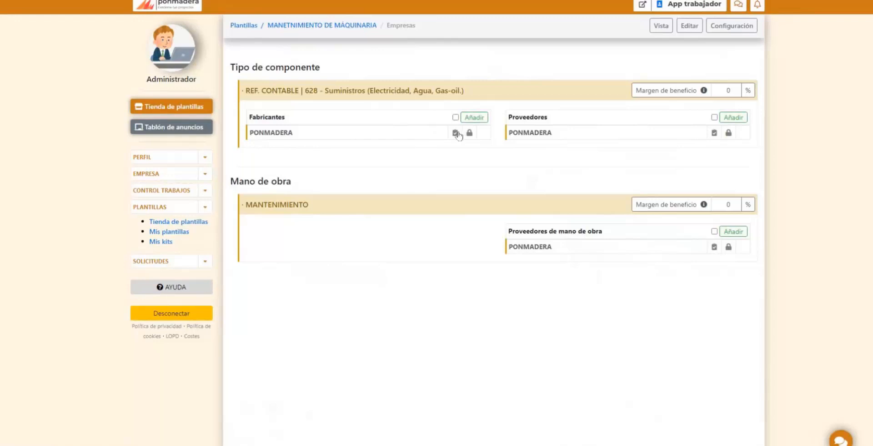
pyautogui.click(455, 133)
pyautogui.click(715, 133)
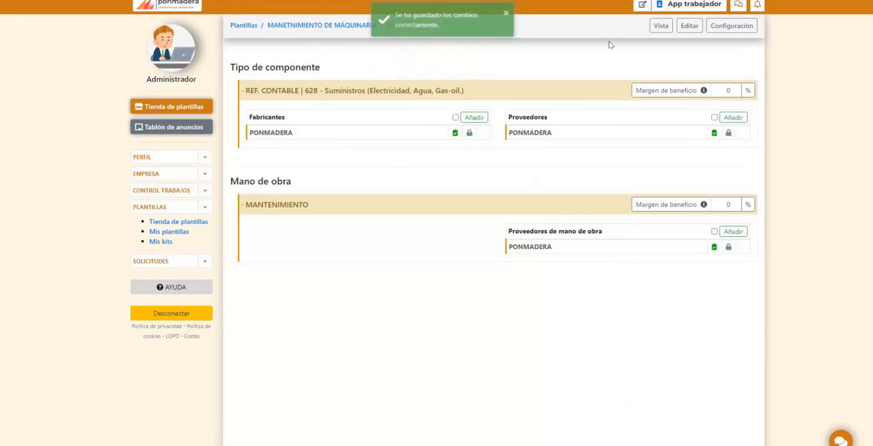
# Review the template's MENSUAL view, expanding its components and the total profit breakdown.
pyautogui.click(662, 26)
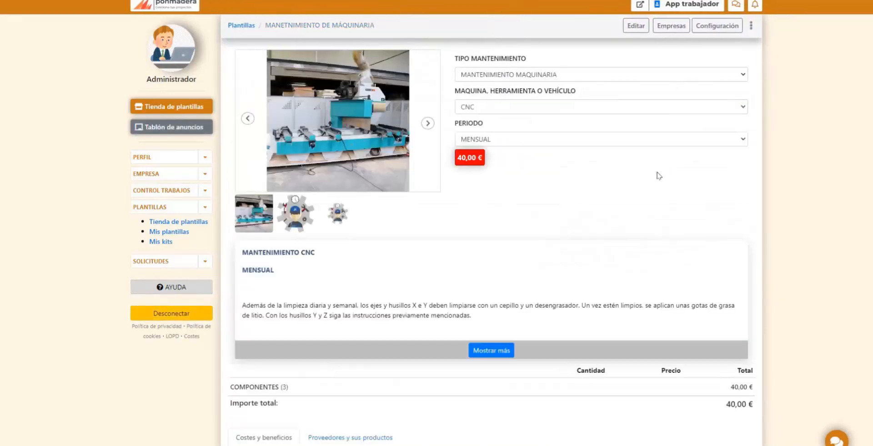
pyautogui.scroll(-2, 659, 188)
pyautogui.click(592, 294)
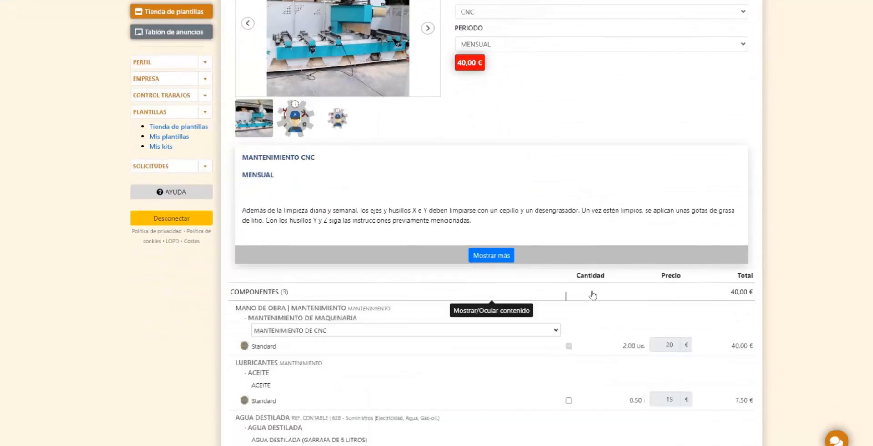
pyautogui.scroll(-4, 599, 254)
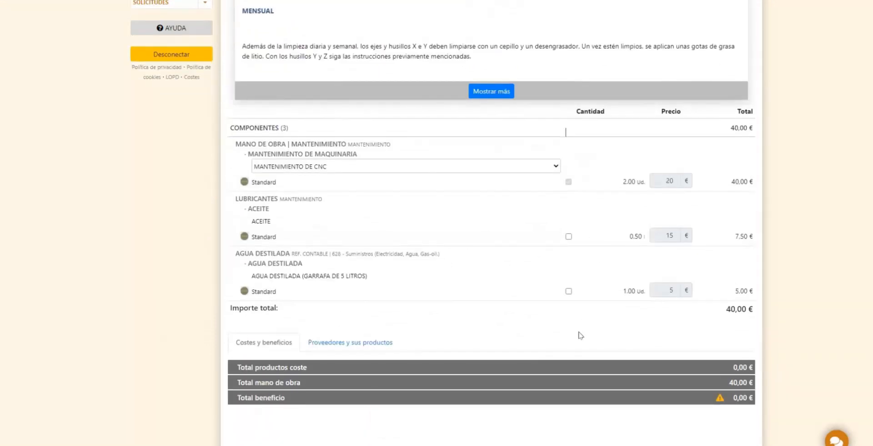
pyautogui.click(568, 397)
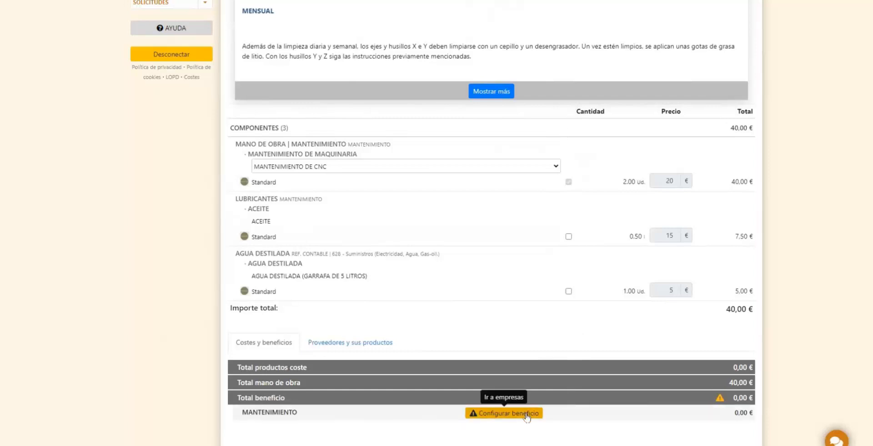
pyautogui.scroll(4, 633, 293)
pyautogui.scroll(2, 633, 294)
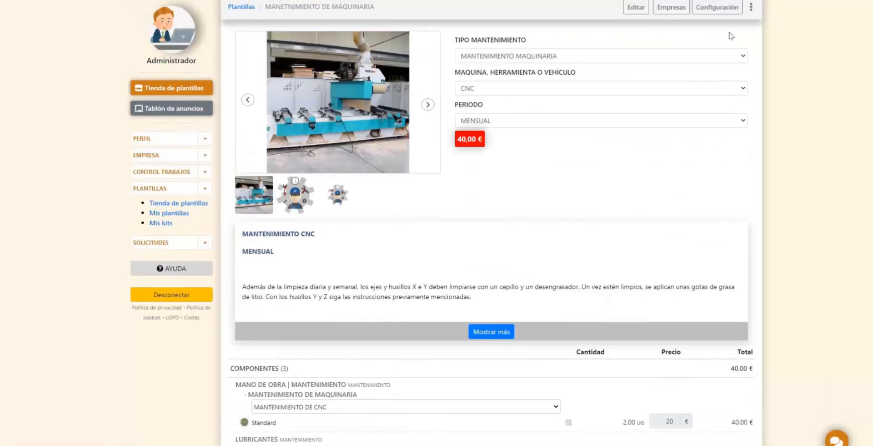
# Set the profit margin to 0.01 % for both the 628 - Suministros component type and the MANTENIMIENTO labour.
pyautogui.click(672, 25)
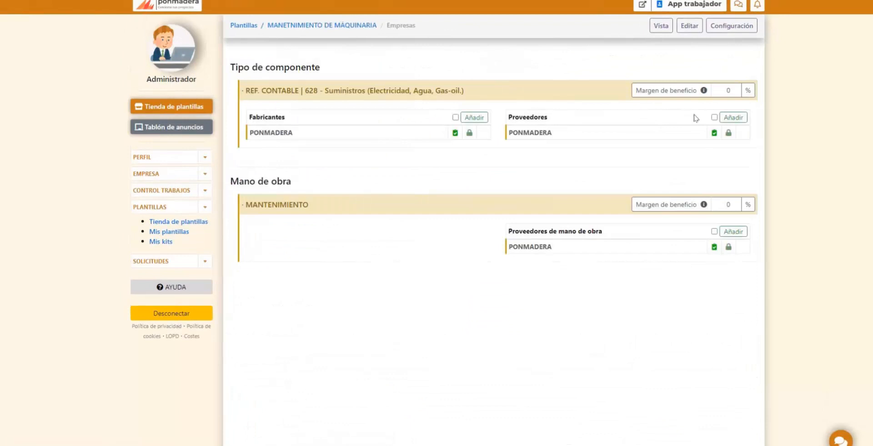
pyautogui.doubleClick(728, 90)
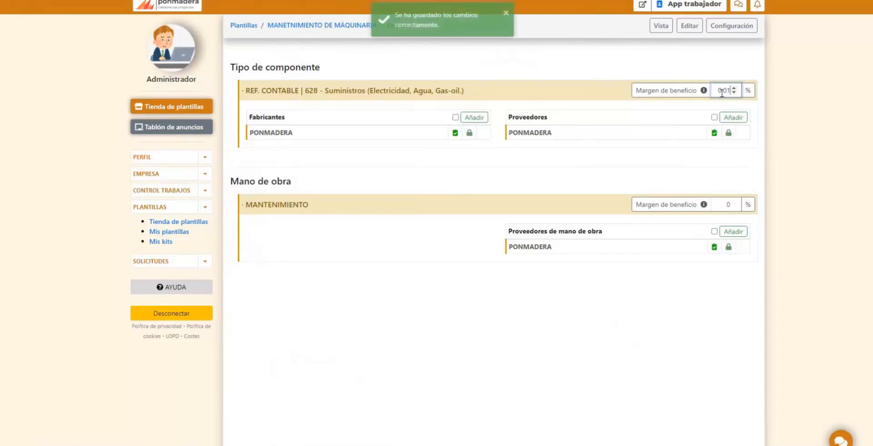
pyautogui.doubleClick(728, 204)
pyautogui.click(711, 311)
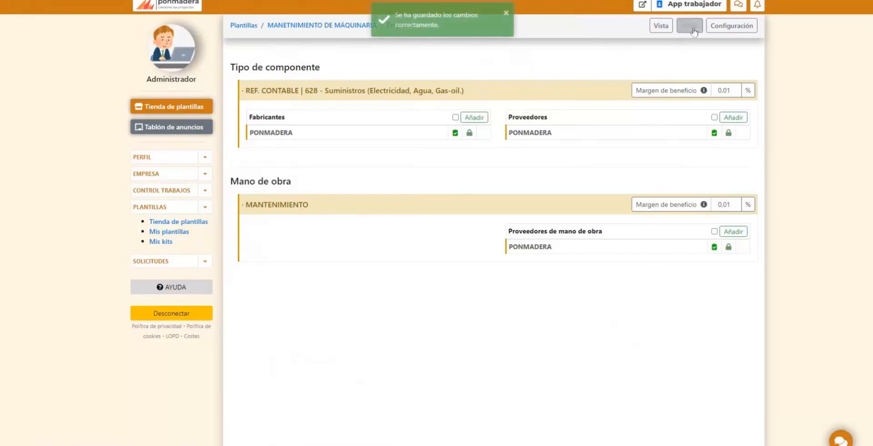
# Review the template's SEMANAL view, expanding its components to check their prices and totals.
pyautogui.click(668, 29)
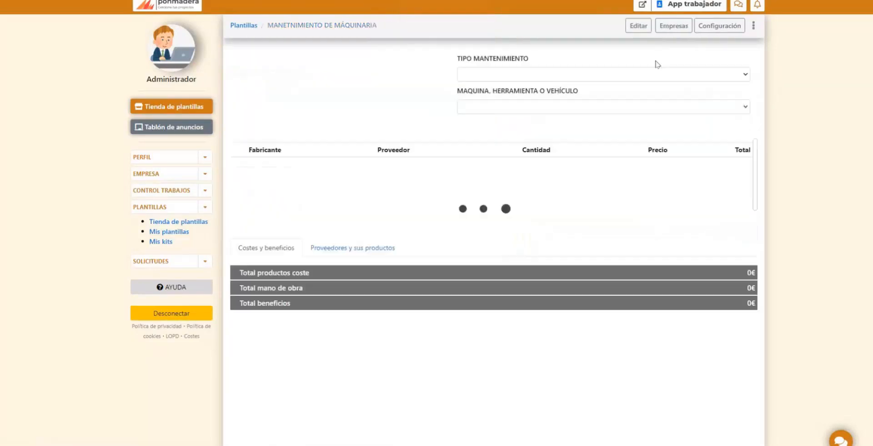
pyautogui.scroll(-2, 484, 209)
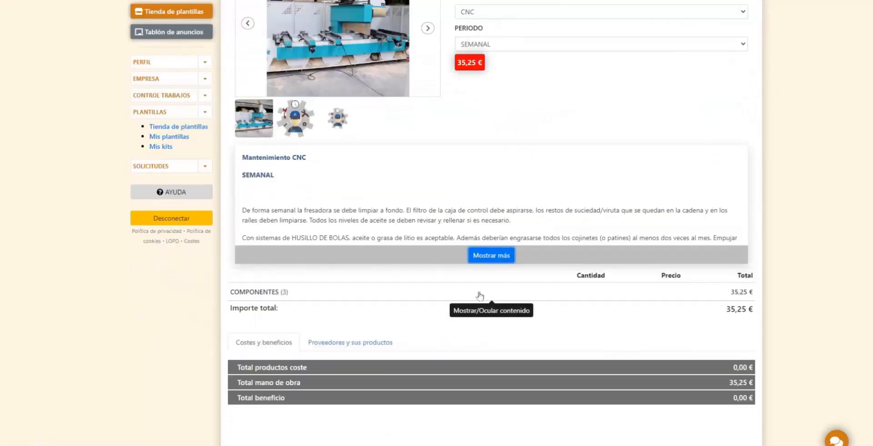
pyautogui.click(478, 293)
pyautogui.scroll(-3, 491, 293)
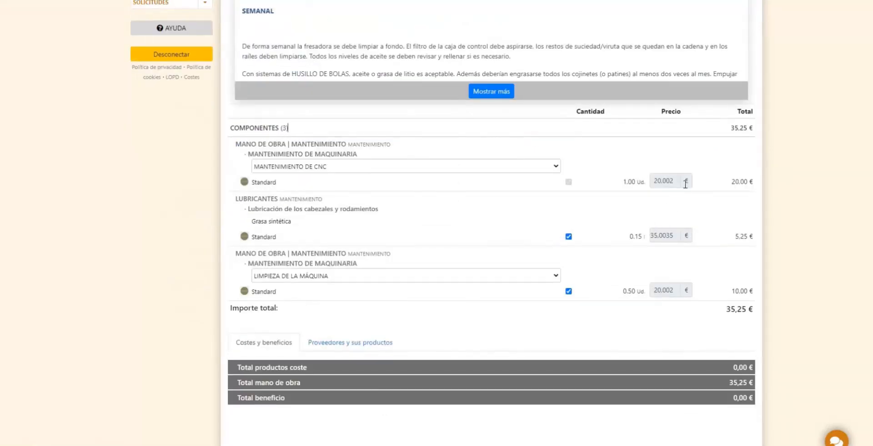
# Set the profit margin to 0 % for both 628 - Suministros and the MANTENIMIENTO labour, and check the template's MENSUAL totals.
pyautogui.scroll(6, 683, 298)
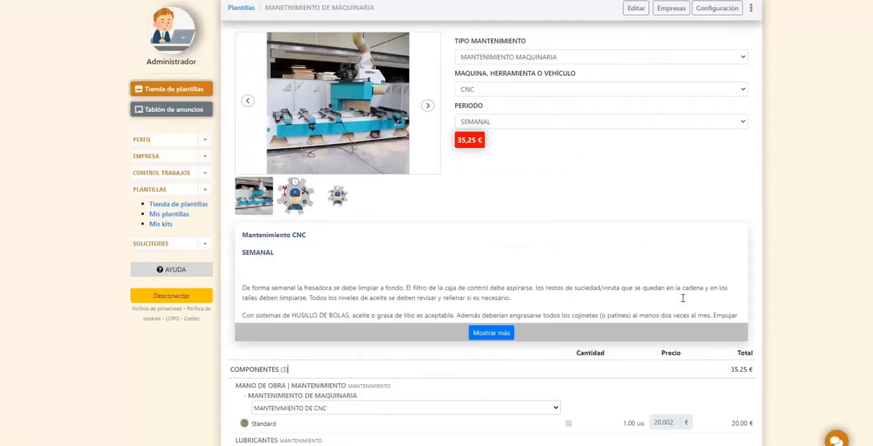
pyautogui.click(678, 28)
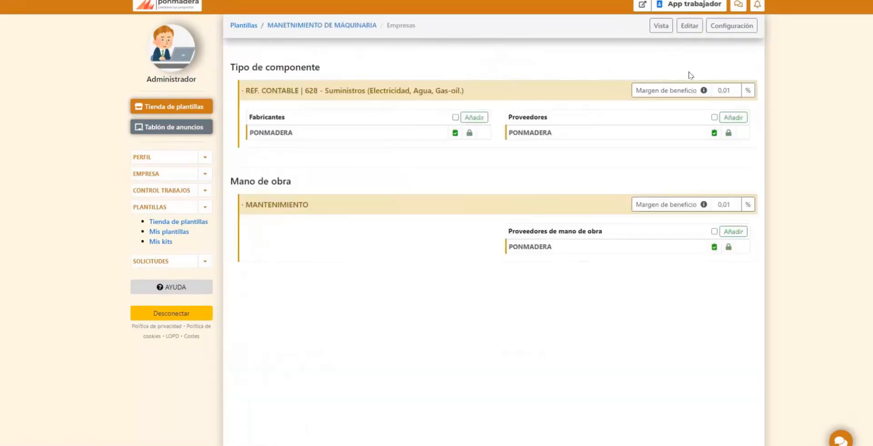
pyautogui.moveTo(717, 92); pyautogui.dragTo(750, 92)
pyautogui.write('0')
pyautogui.moveTo(718, 205); pyautogui.dragTo(747, 207)
pyautogui.write('0')
pyautogui.click(661, 25)
pyautogui.scroll(-2, 655, 63)
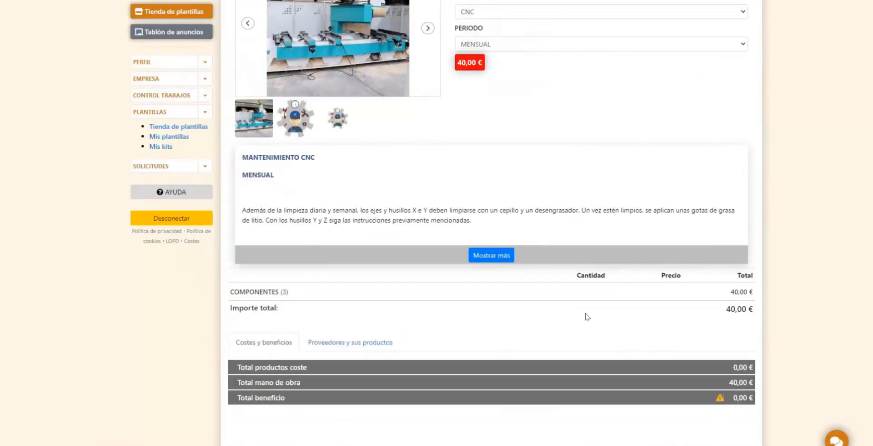
pyautogui.scroll(2, 586, 316)
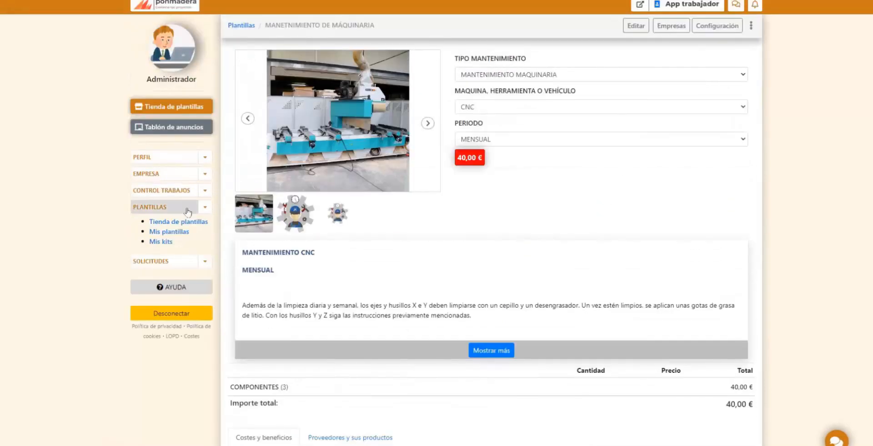
# In the template's configuration, enable publishing in the store with the Gratis option and save the settings.
pyautogui.click(717, 27)
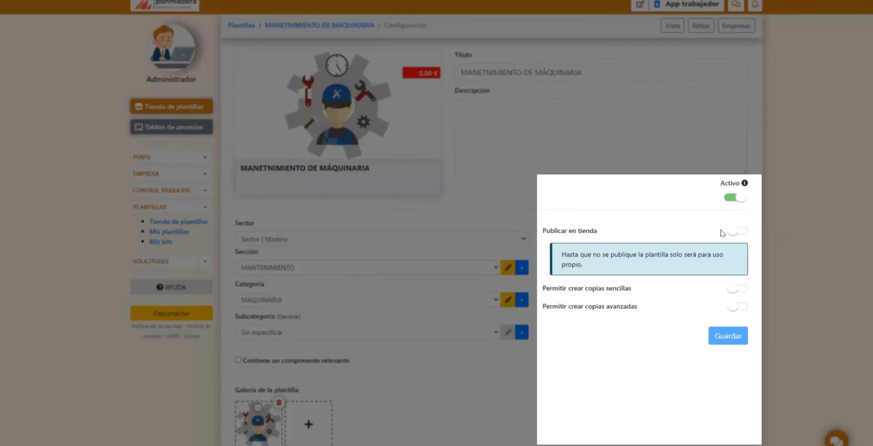
pyautogui.click(741, 231)
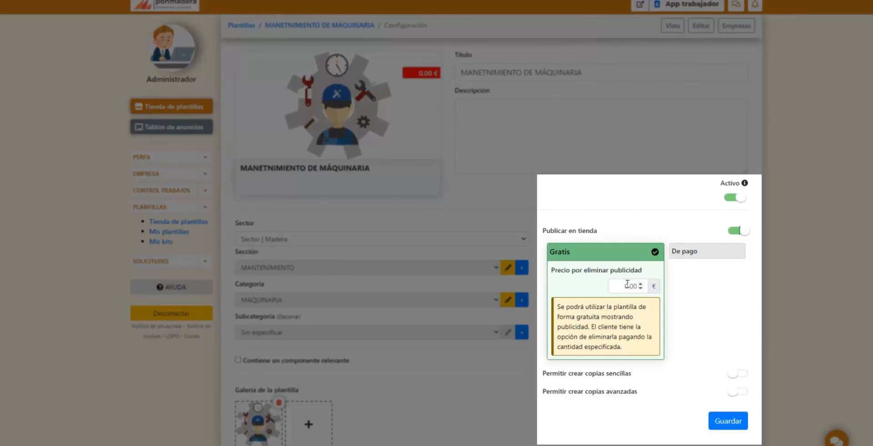
pyautogui.click(700, 253)
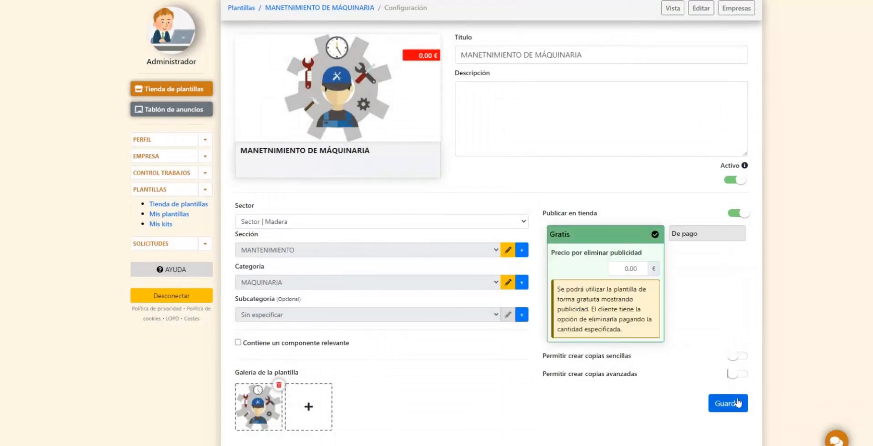
pyautogui.click(737, 402)
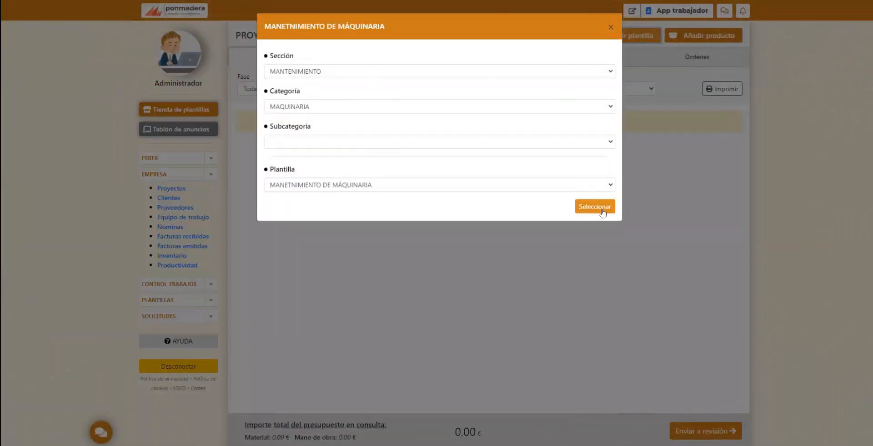
# Add the MANETNIMIENTO DE MÁQUINARIA template to PROYECTO 3 for the CNC machine with the SEMANAL period.
pyautogui.click(595, 207)
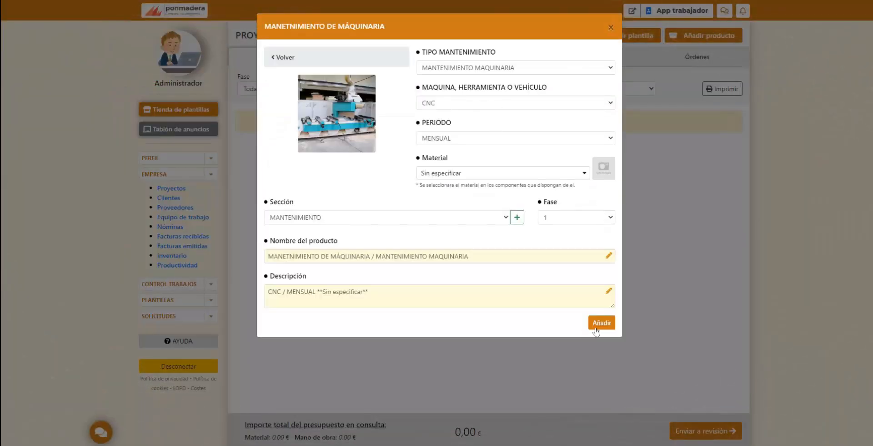
pyautogui.click(558, 139)
pyautogui.click(558, 159)
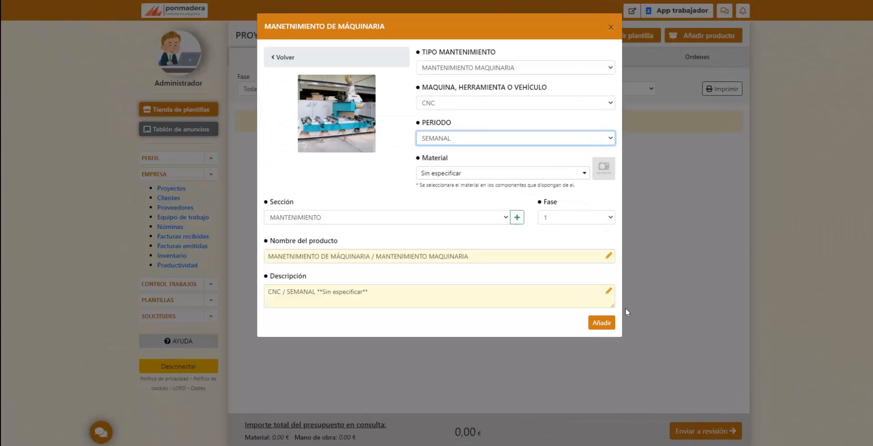
pyautogui.click(601, 322)
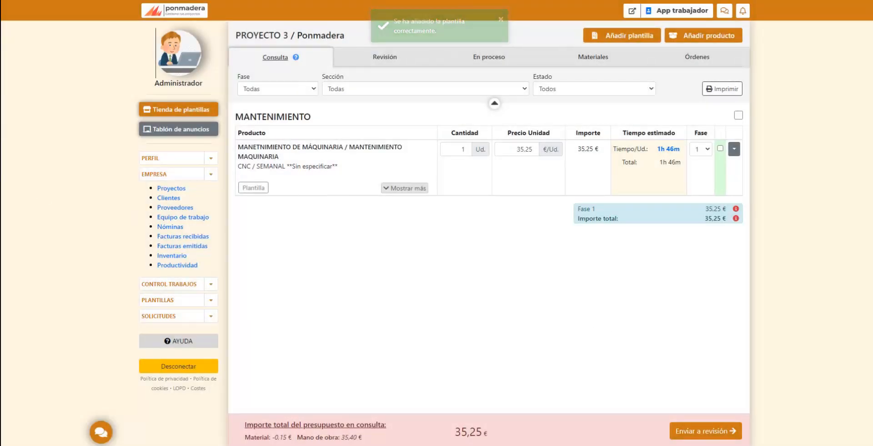